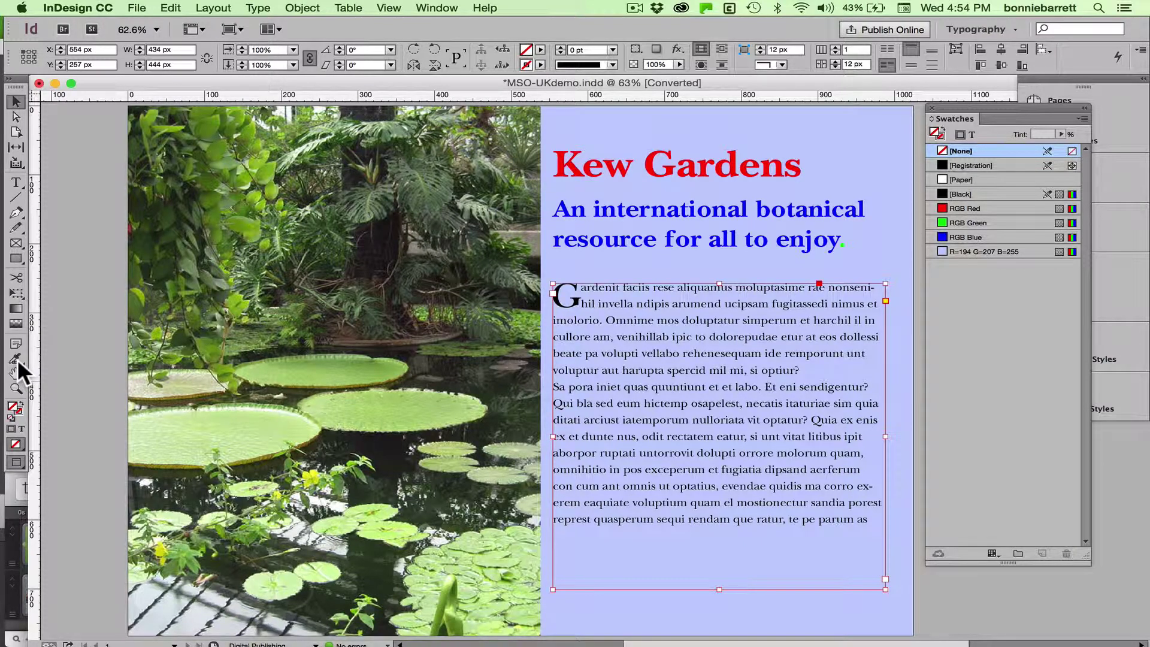
# Step: Sample a color theme from the garden photo, choose its Deep variation, and add that theme to the swatches
pyautogui.press('i')
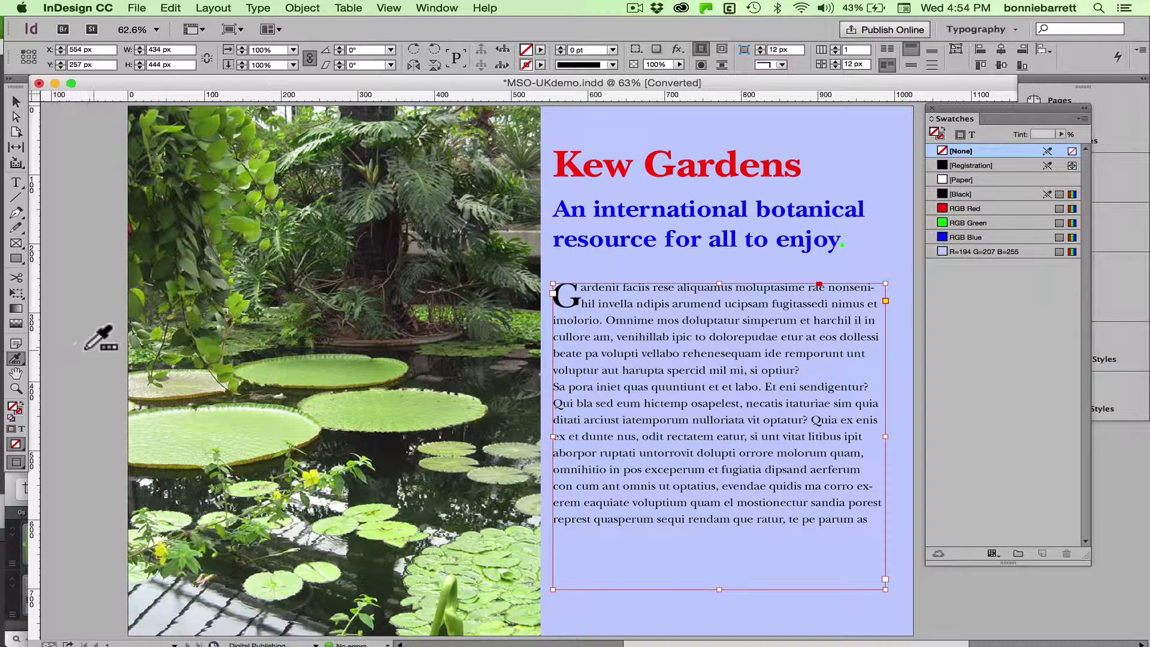
pyautogui.click(138, 330)
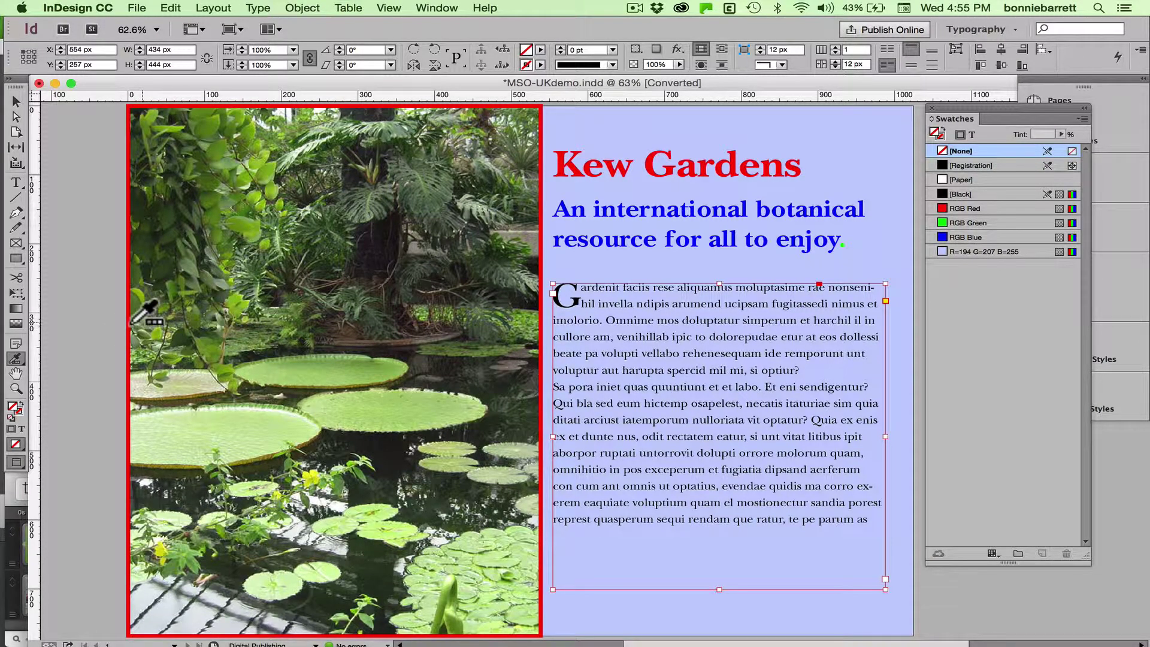
pyautogui.click(200, 283)
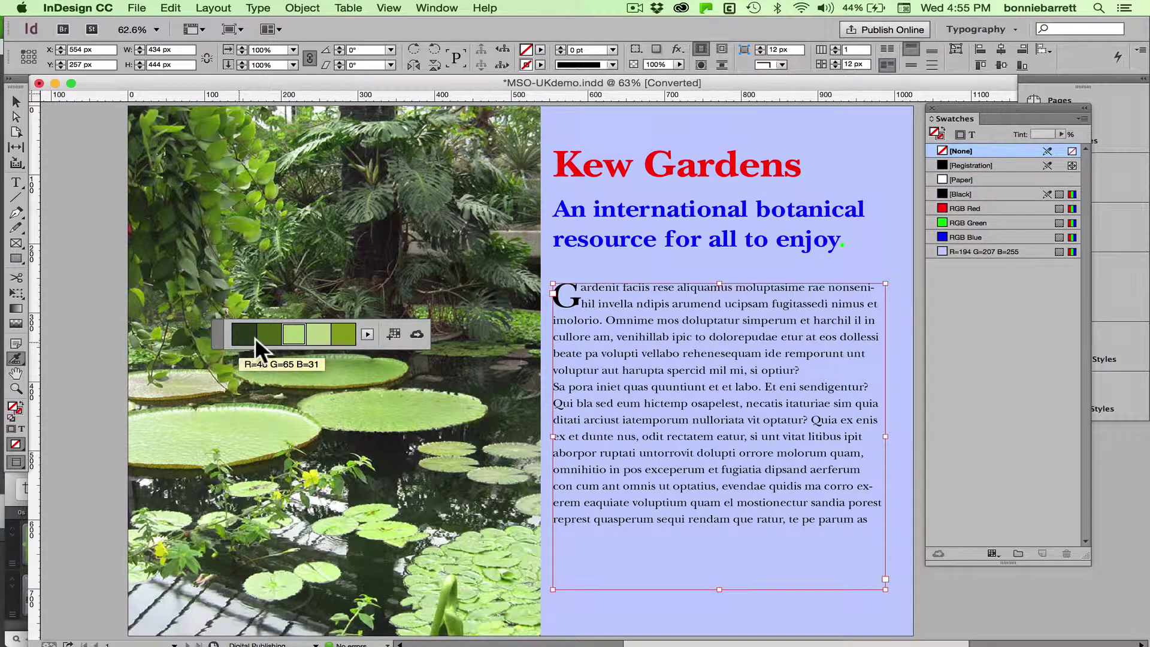
pyautogui.click(367, 334)
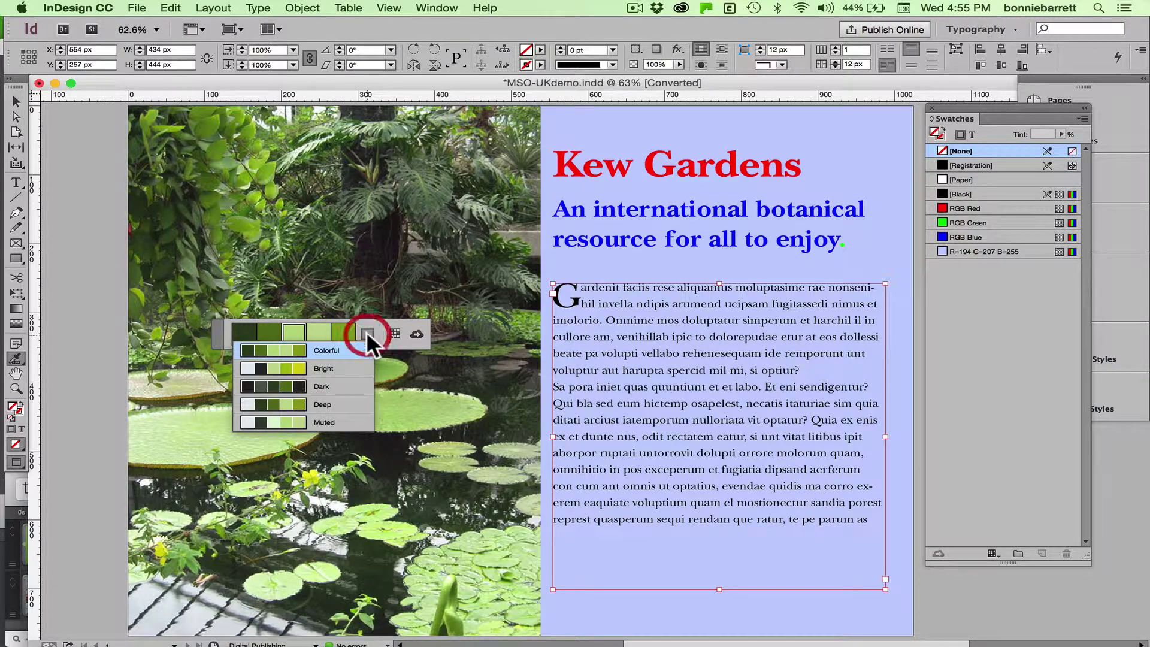
pyautogui.click(326, 403)
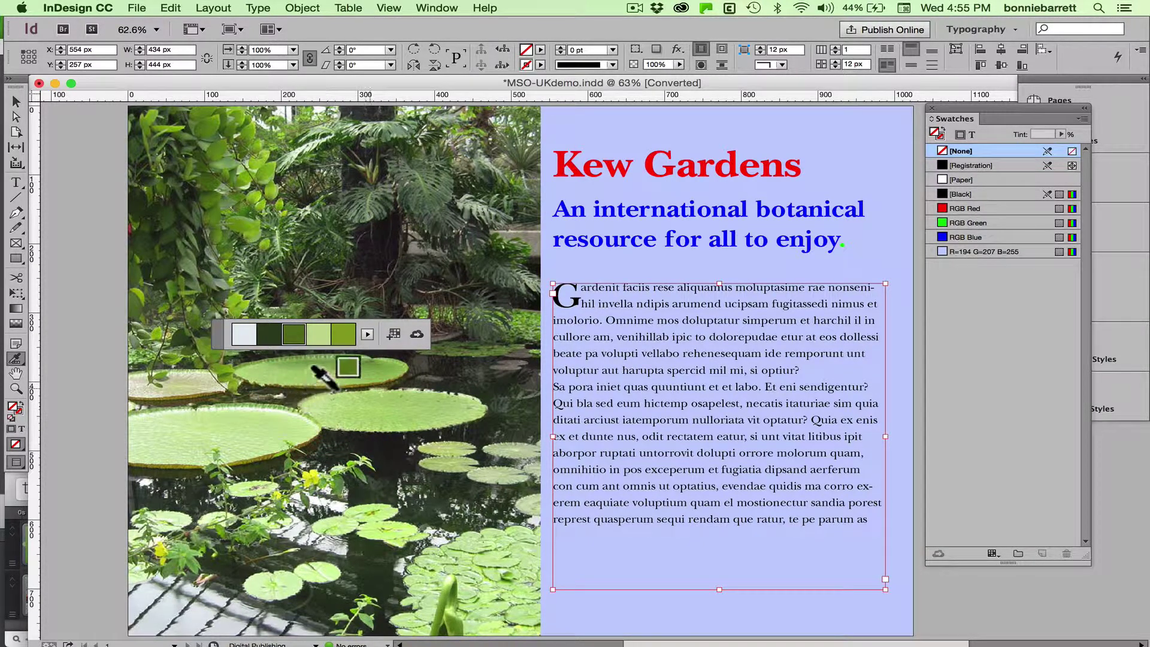
pyautogui.click(393, 332)
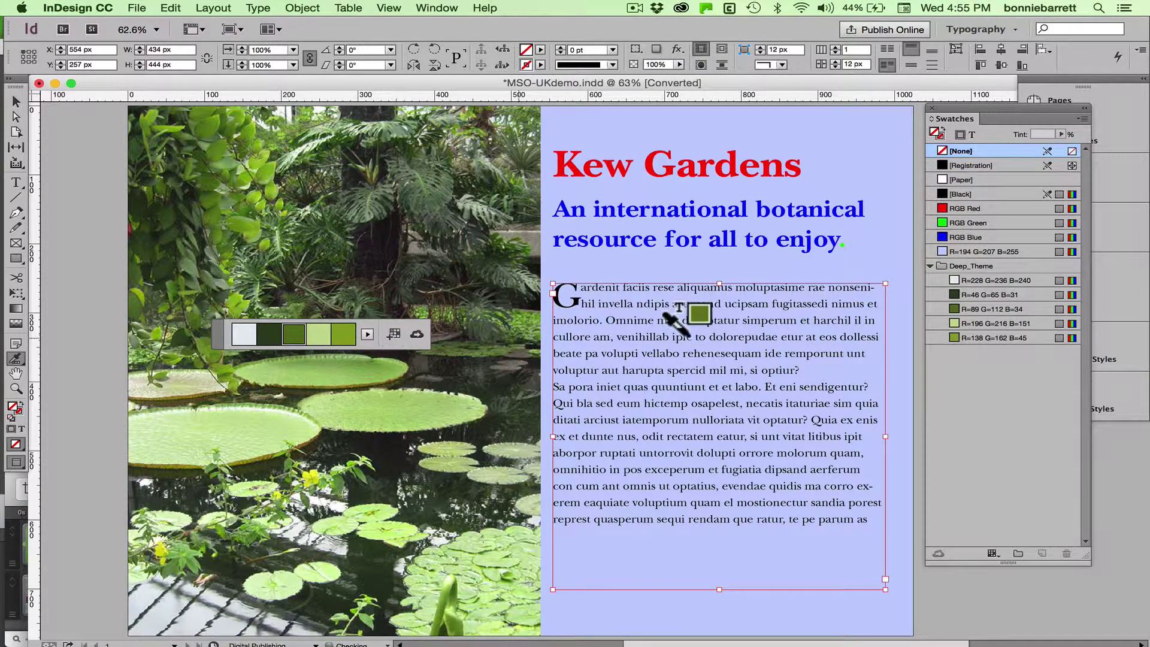
# Step: Rename the Deep_Theme color group as "dark greens"
pyautogui.doubleClick(961, 264)
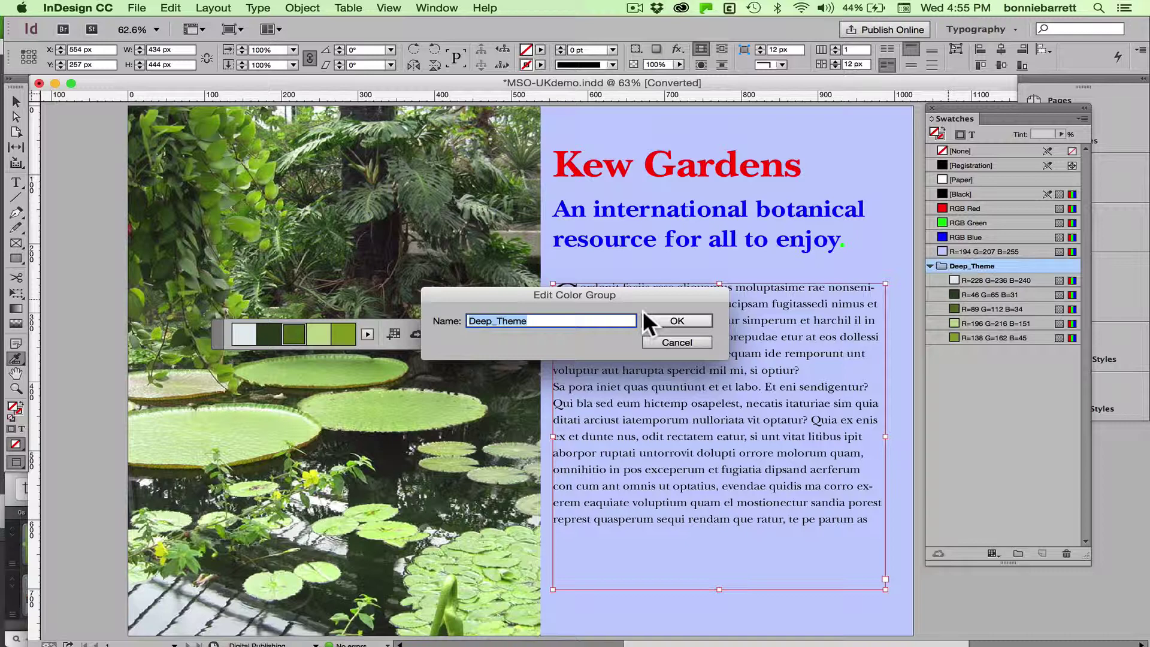
pyautogui.write('dark g')
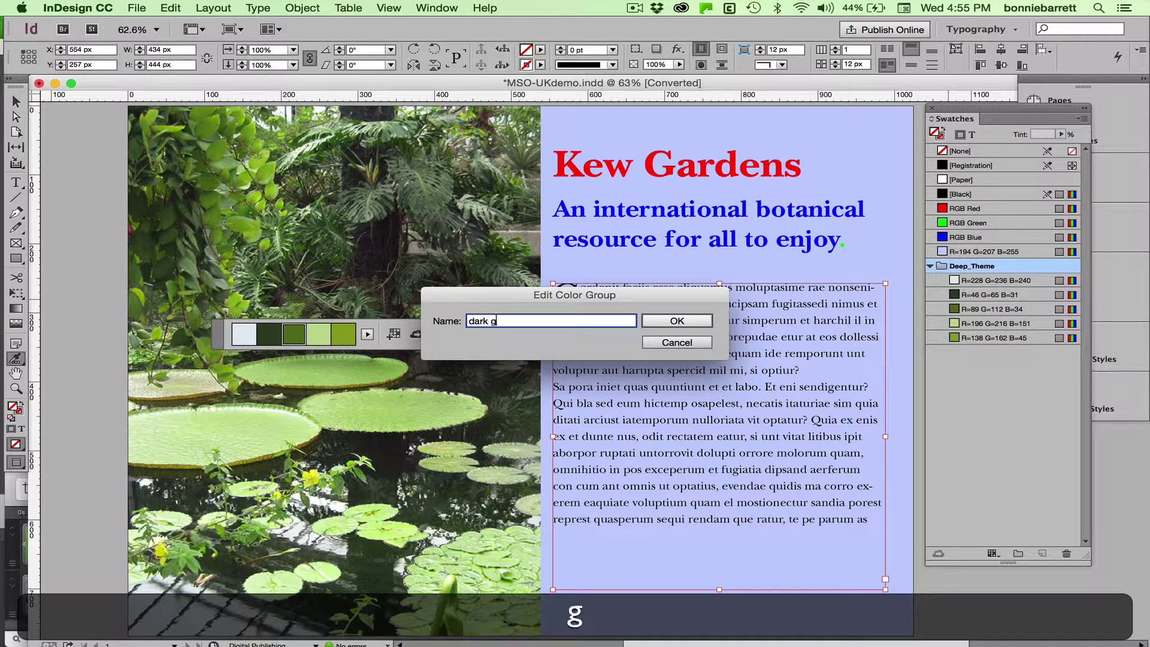
pyautogui.write('reens')
pyautogui.press('Return')
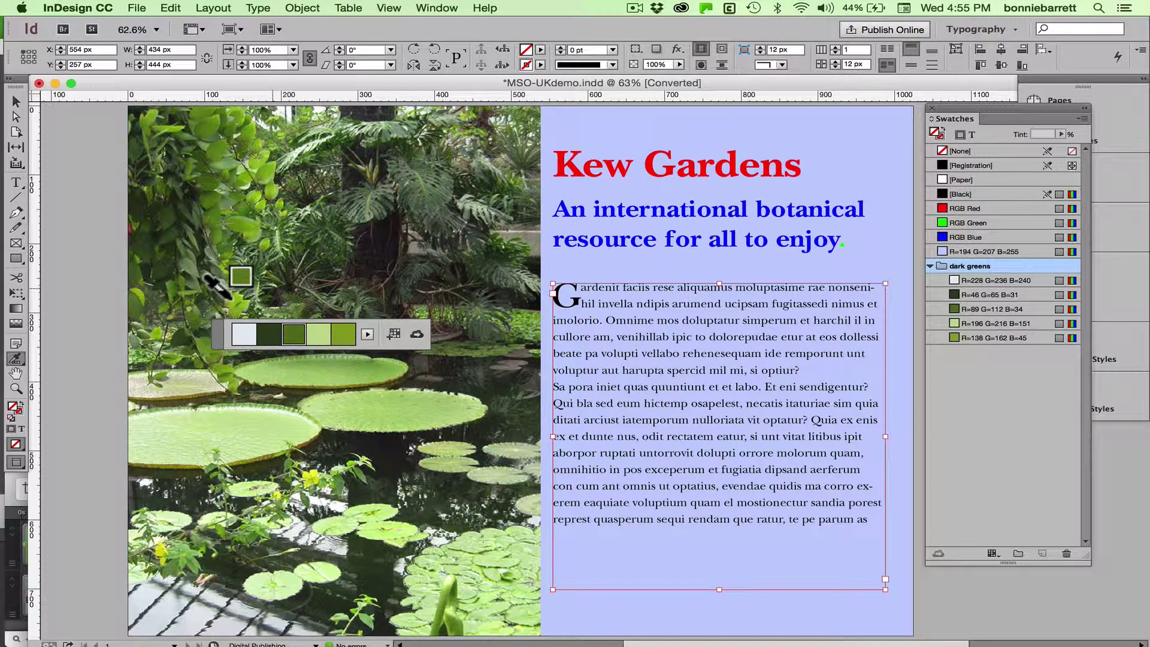
# Step: Sample a new theme from a small area around the photo's tree trunk and add its Muted variation to the swatches
pyautogui.press('Escape')
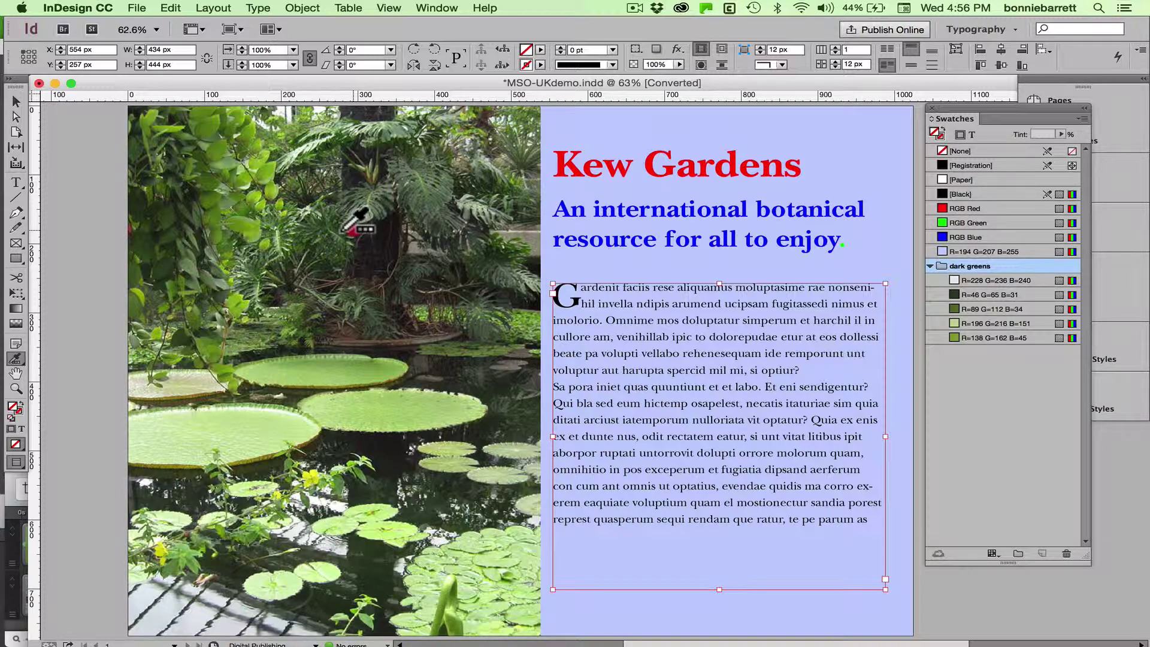
pyautogui.moveTo(354, 230); pyautogui.dragTo(401, 295)
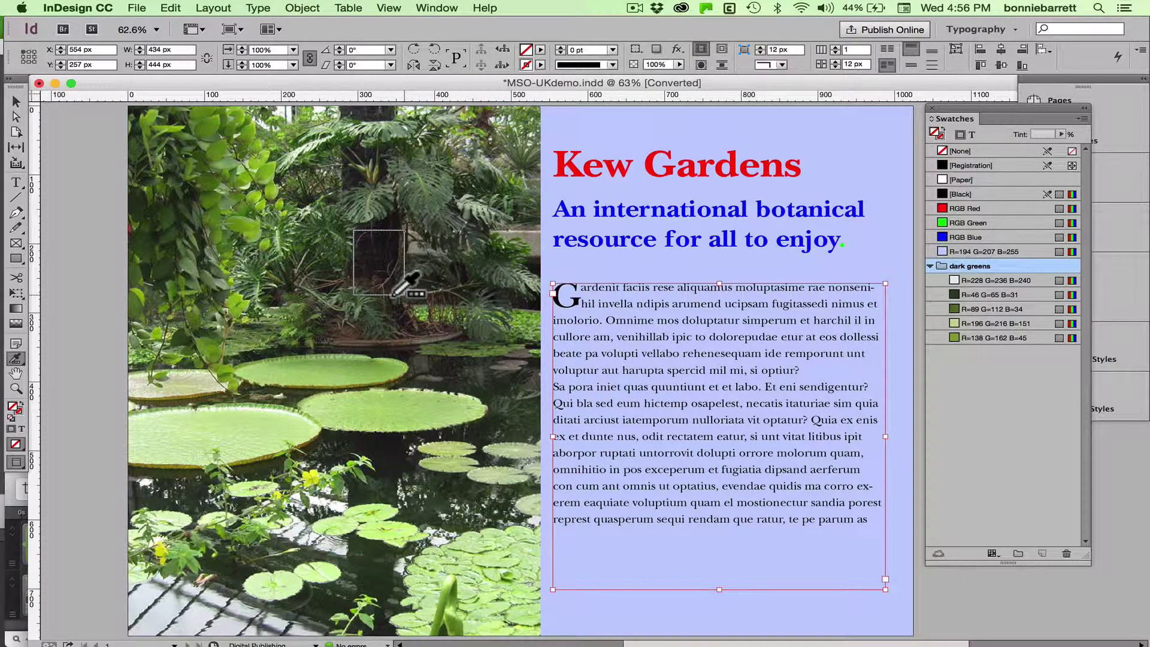
pyautogui.moveTo(402, 295); pyautogui.dragTo(402, 296)
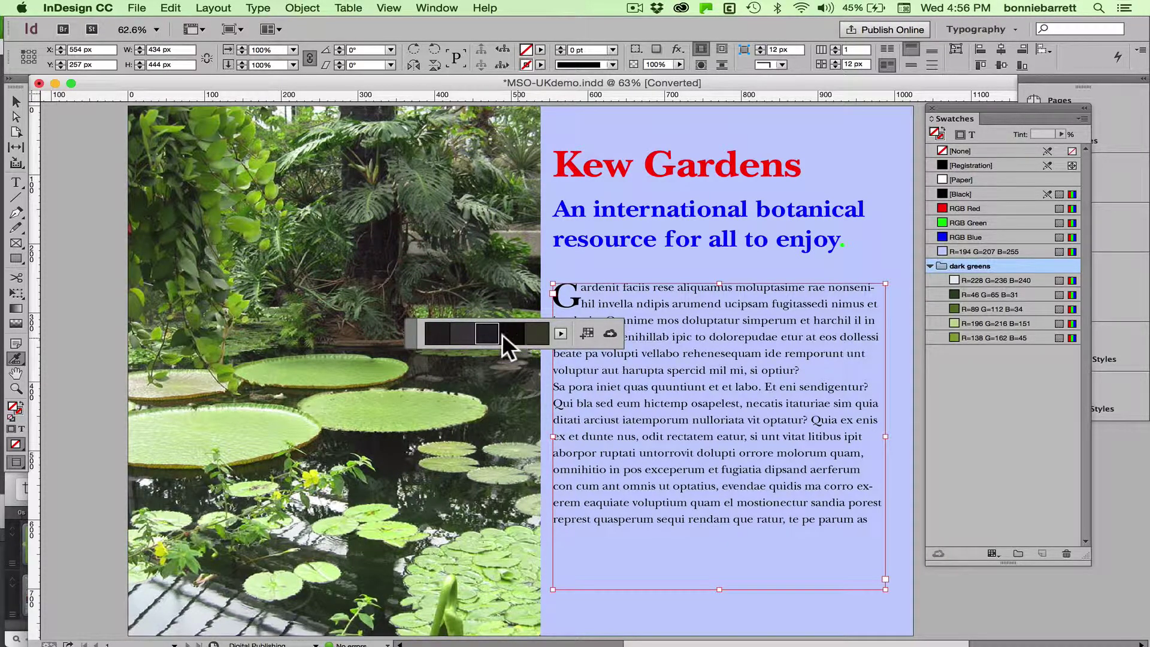
pyautogui.click(560, 333)
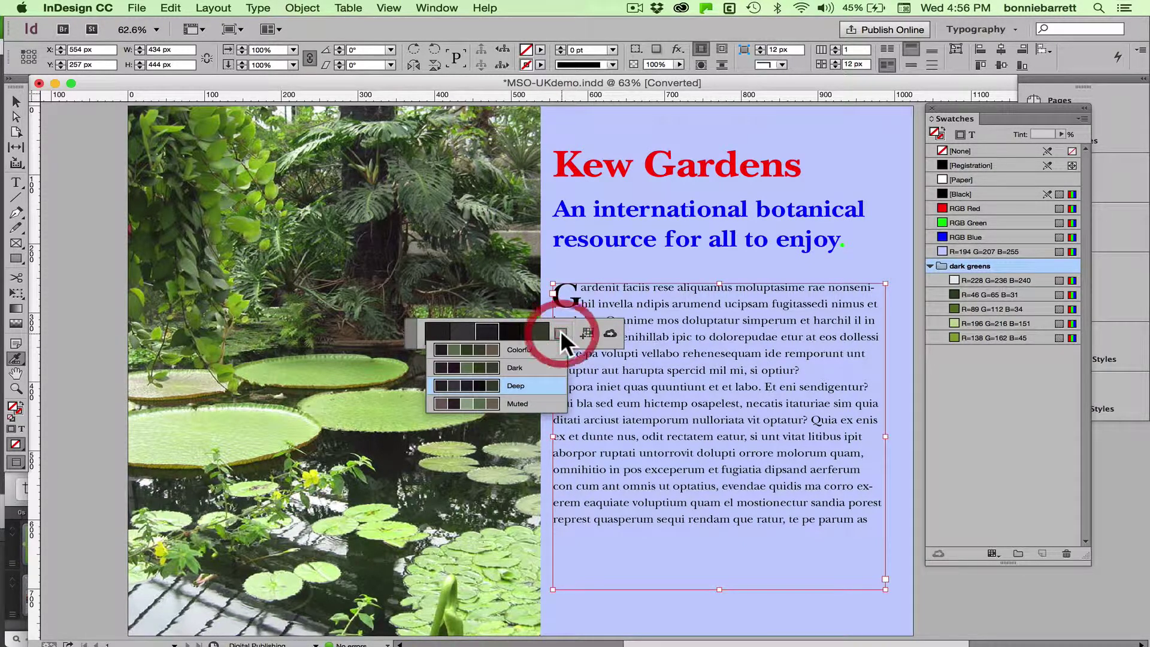
pyautogui.click(515, 402)
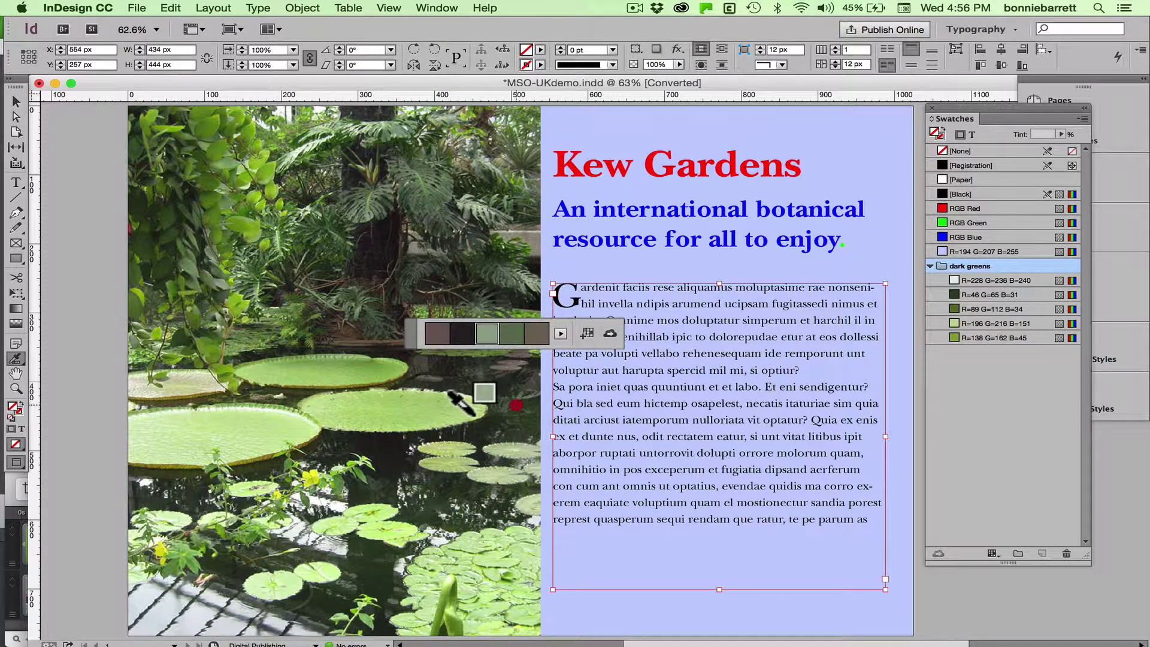
pyautogui.click(585, 332)
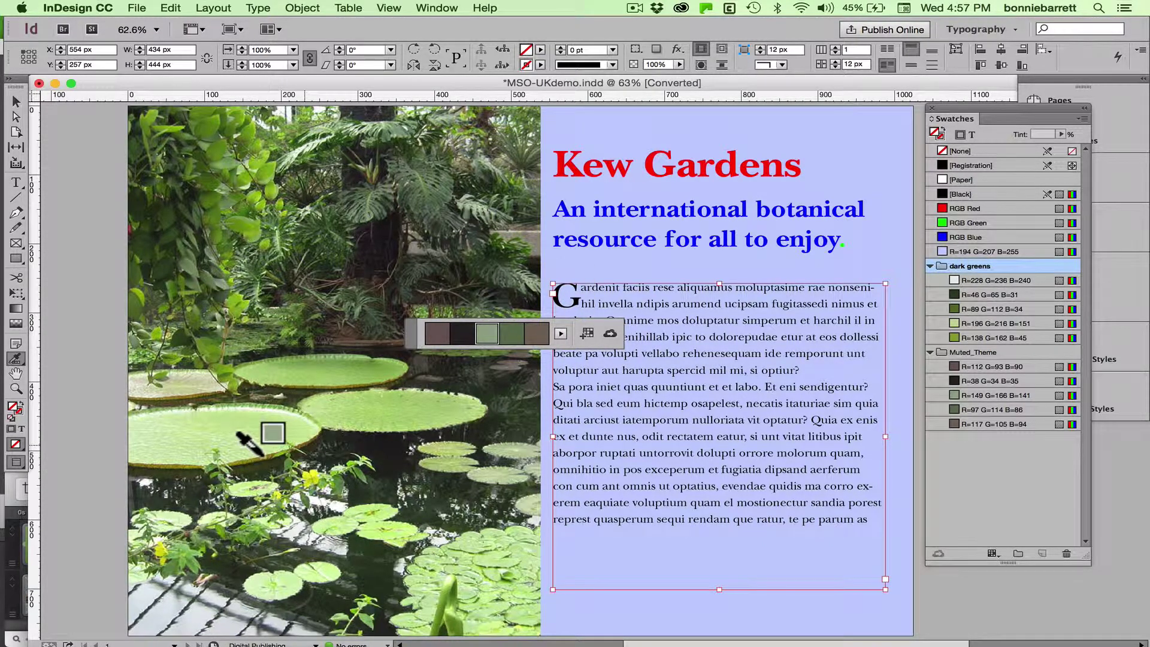
# Step: Clear the sampled theme and set the display performance to High Quality Display for a close-up of the yellow flowers
pyautogui.press('Escape')
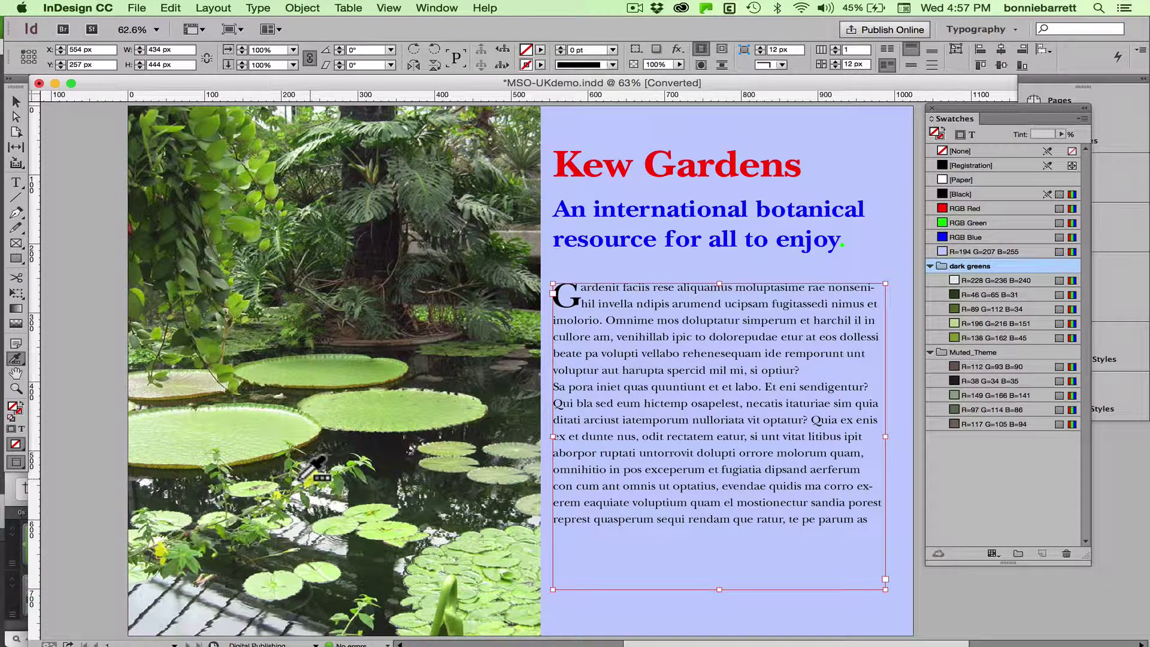
pyautogui.click(16, 388)
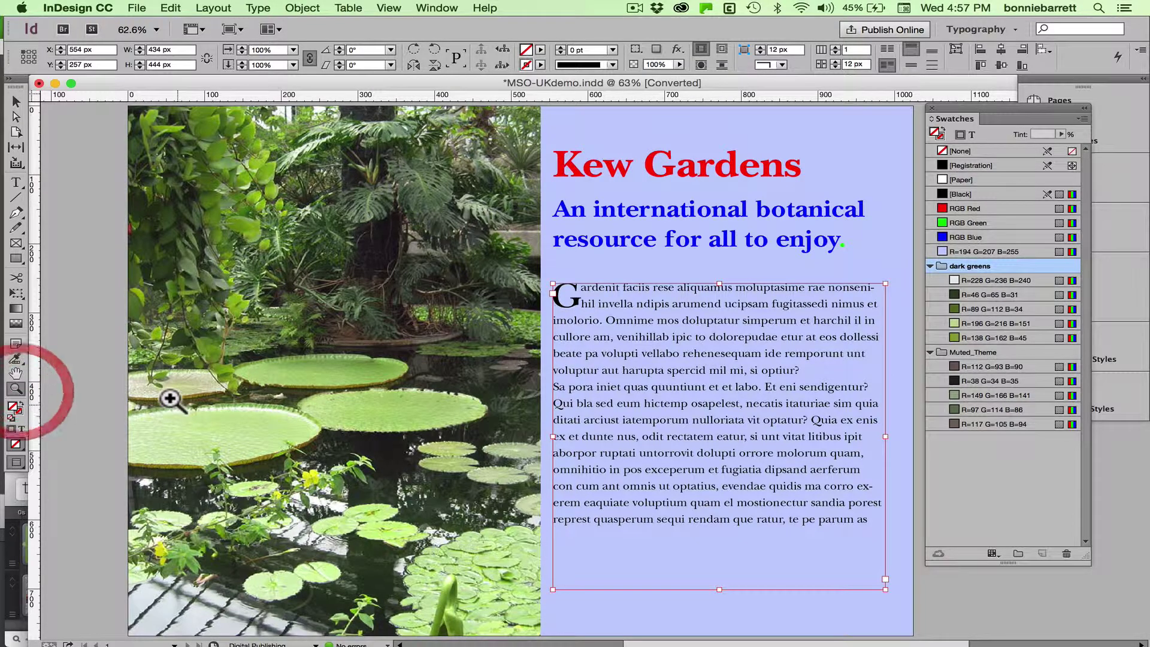
pyautogui.moveTo(230, 418); pyautogui.dragTo(487, 591)
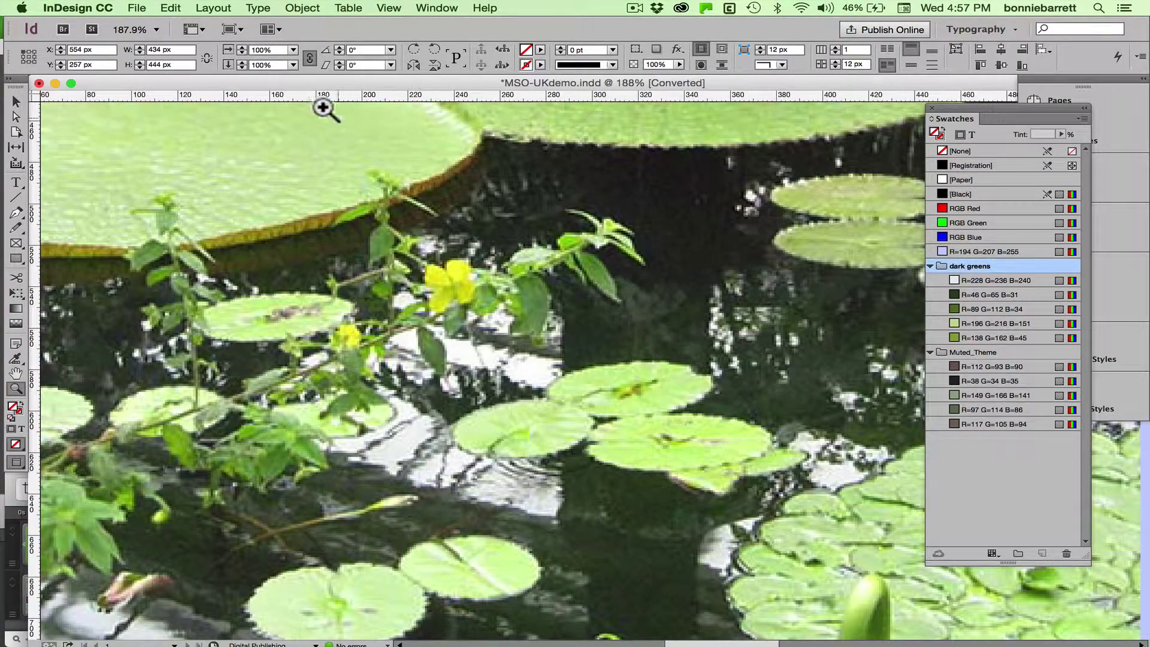
pyautogui.click(383, 7)
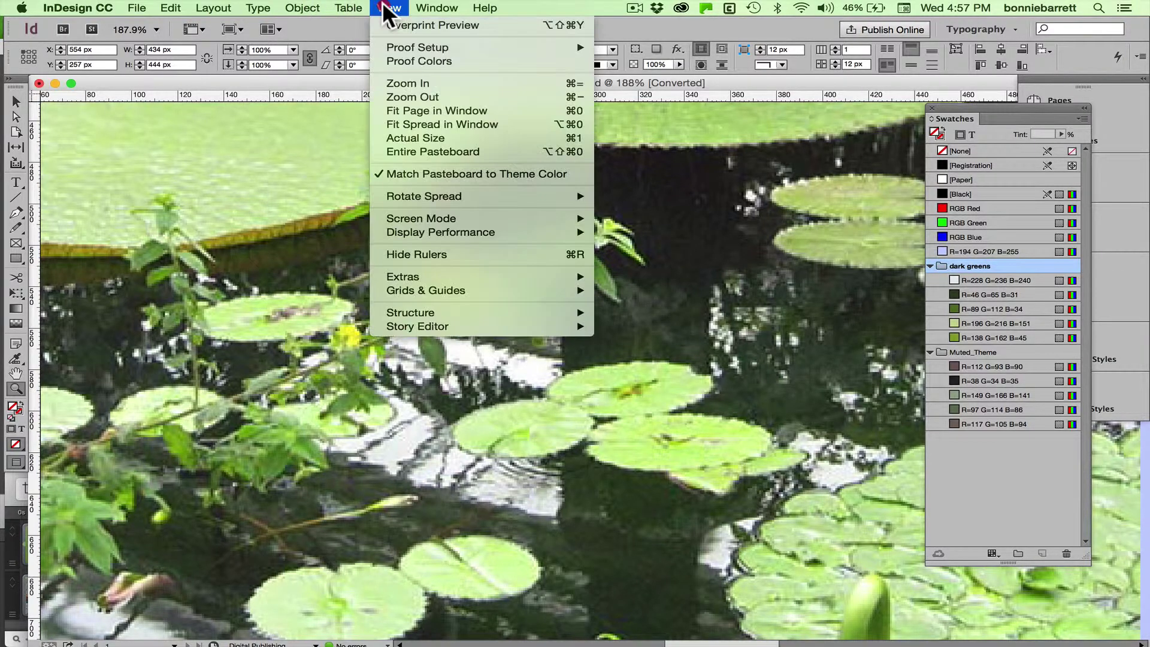
pyautogui.moveTo(508, 239)
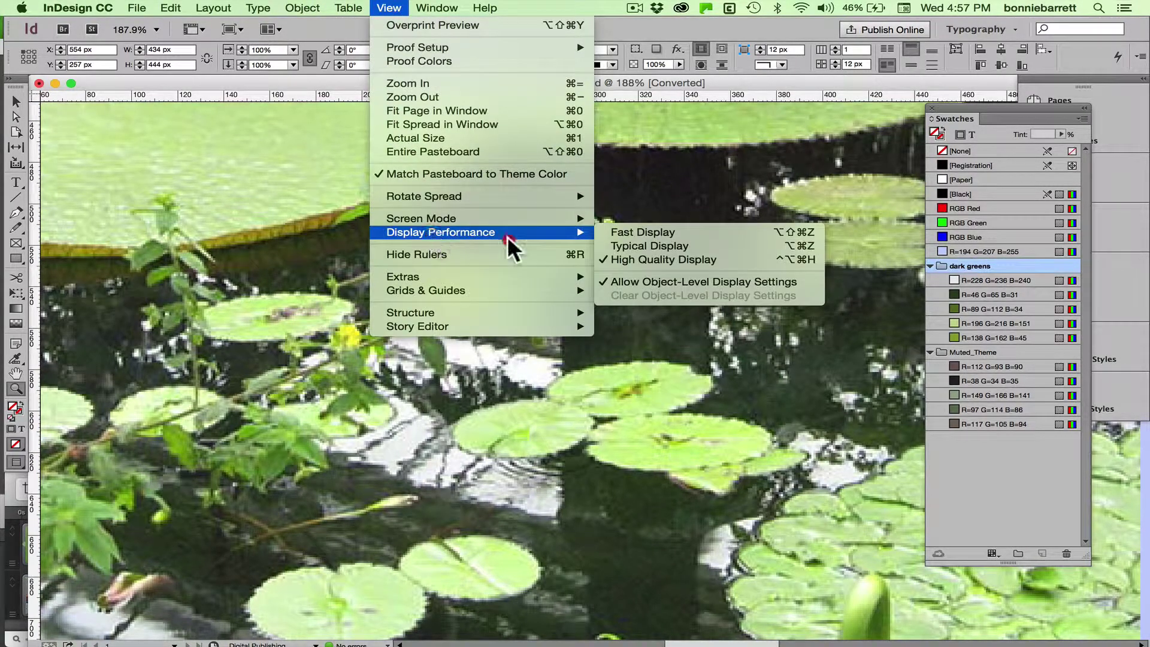
pyautogui.click(605, 258)
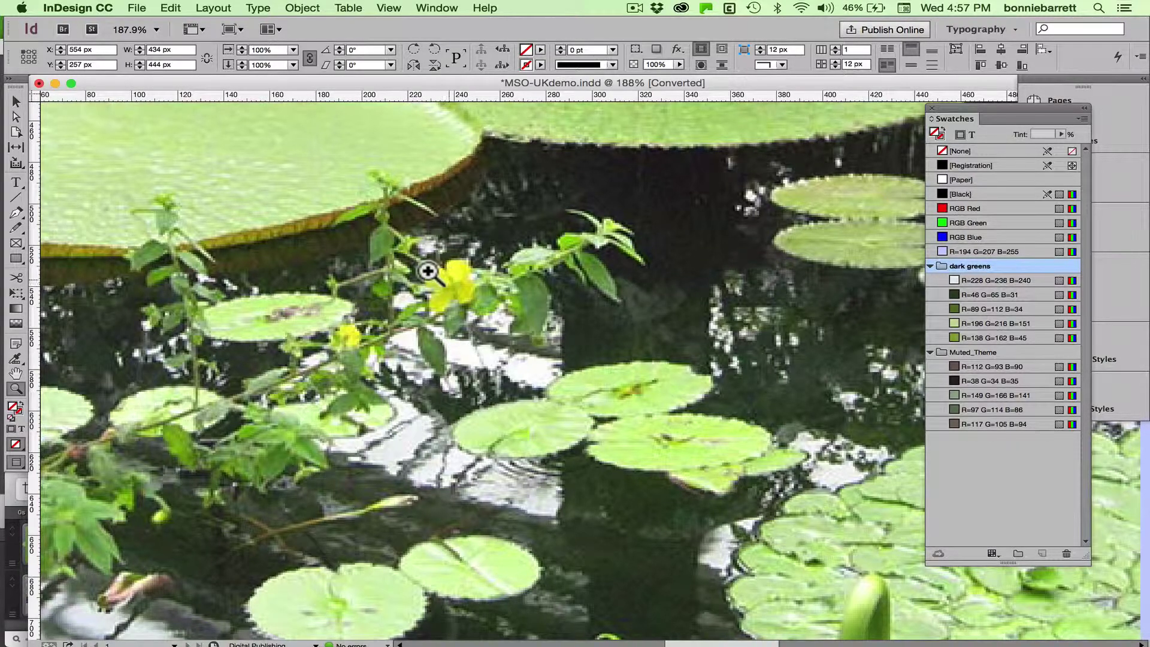
# Step: Generate a color-harmony theme from the yellow flower with the Color Theme tool and preview its Complementary rule
pyautogui.click(16, 358)
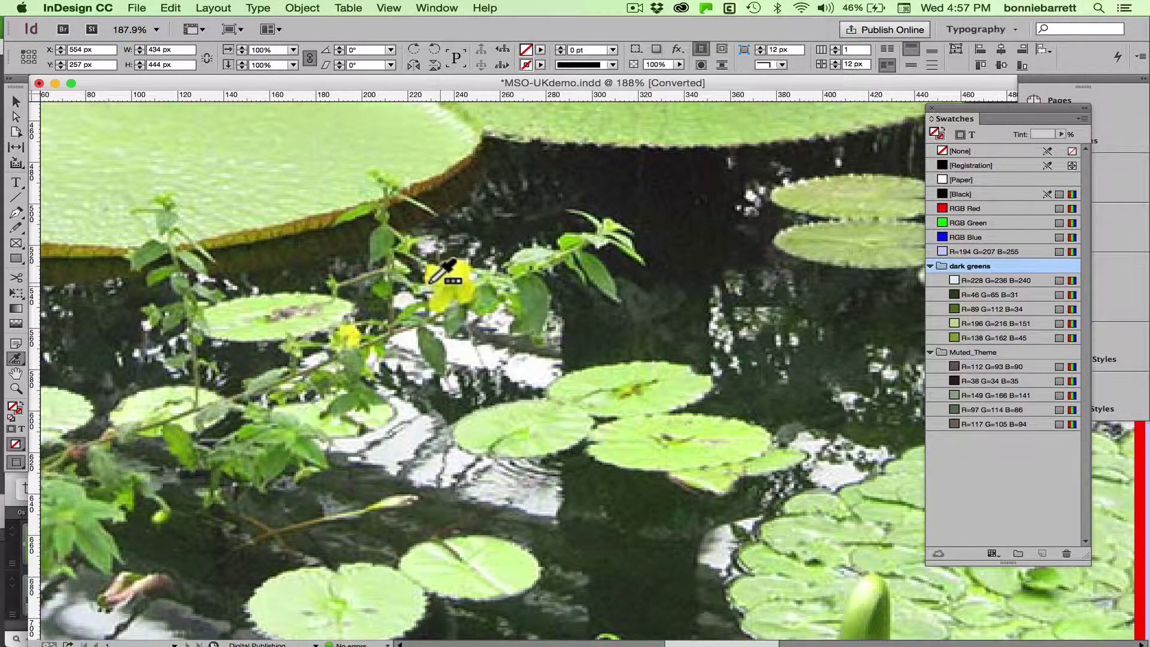
pyautogui.press('shift')
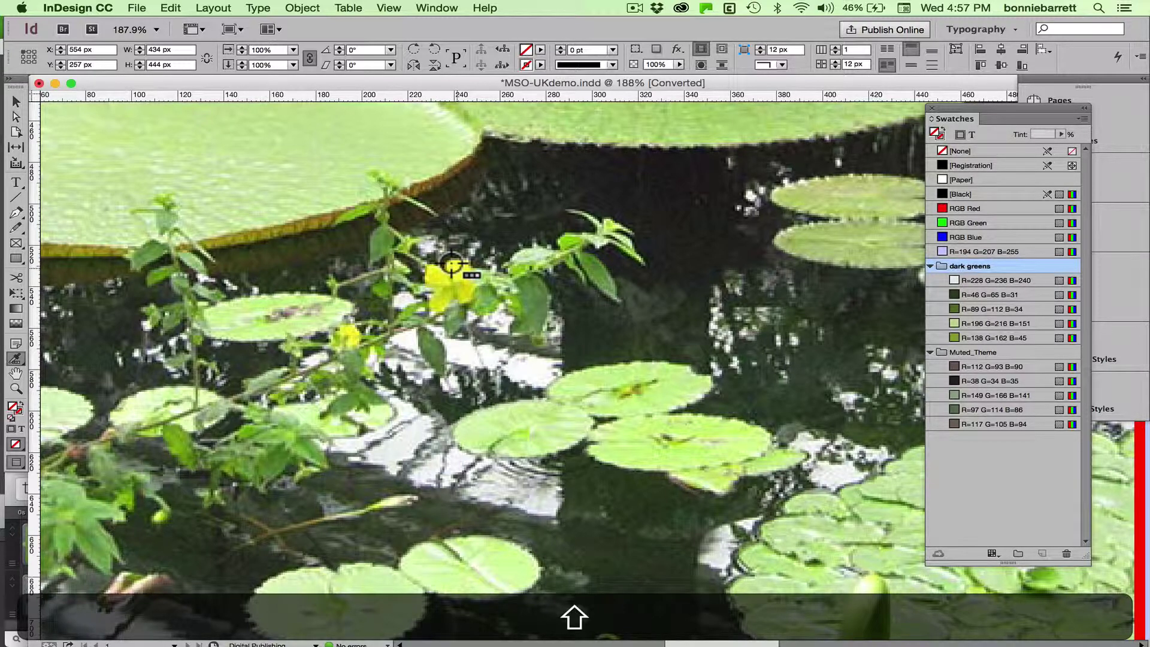
pyautogui.keyDown('shift'); pyautogui.click(452, 264); pyautogui.keyUp('shift')
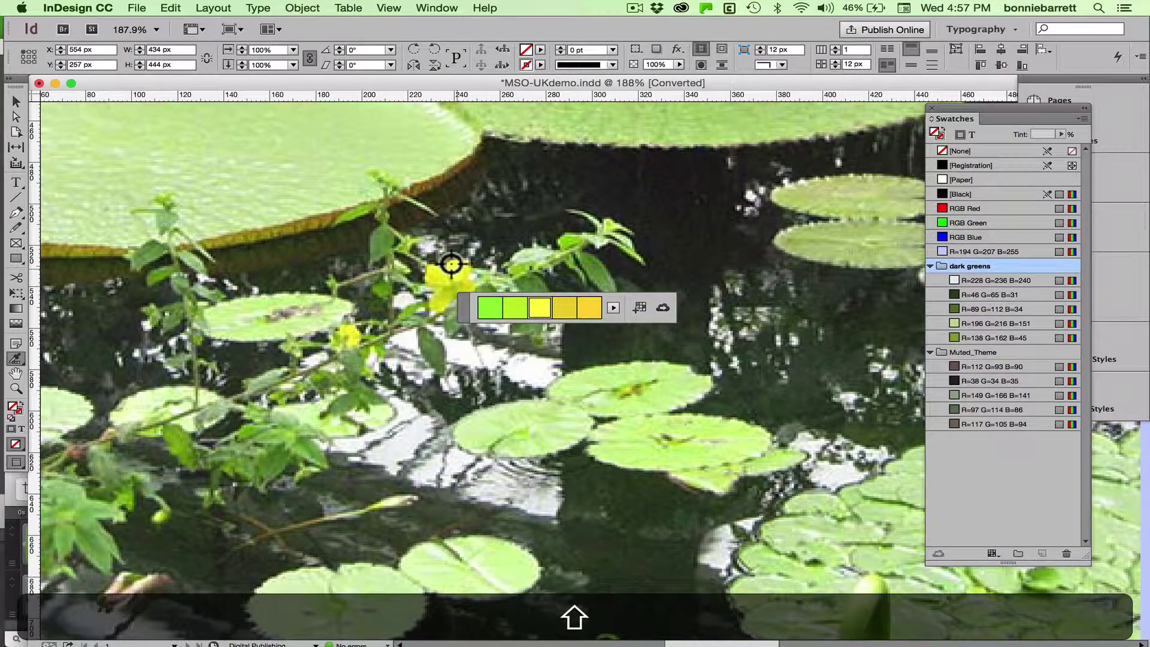
pyautogui.click(612, 306)
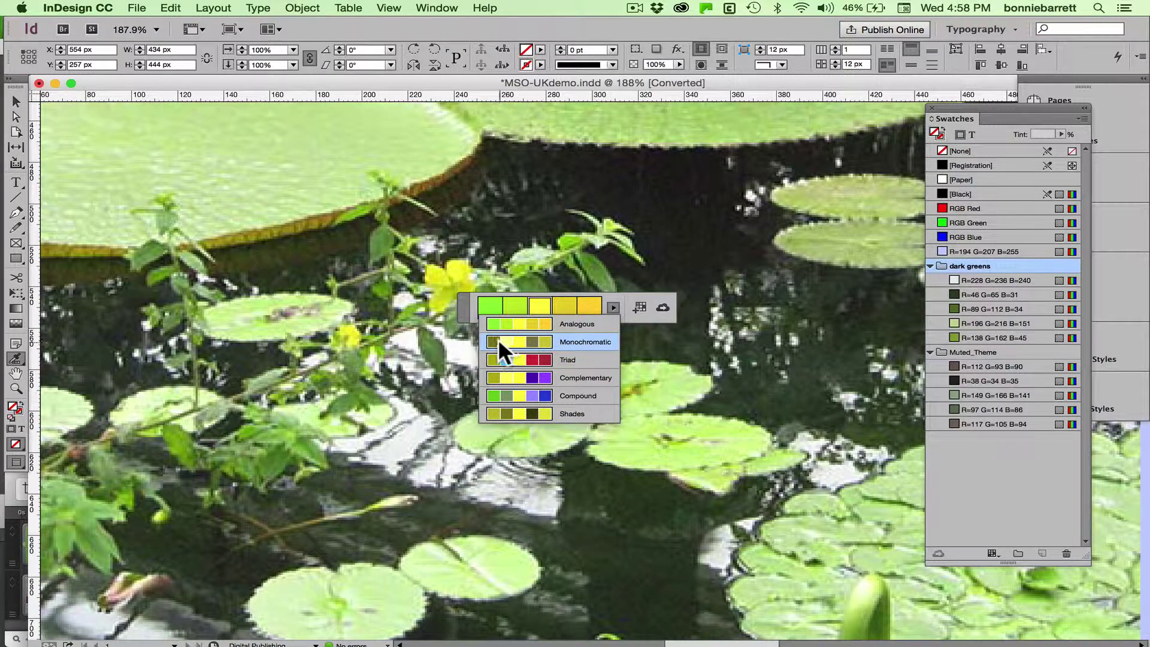
pyautogui.click(570, 379)
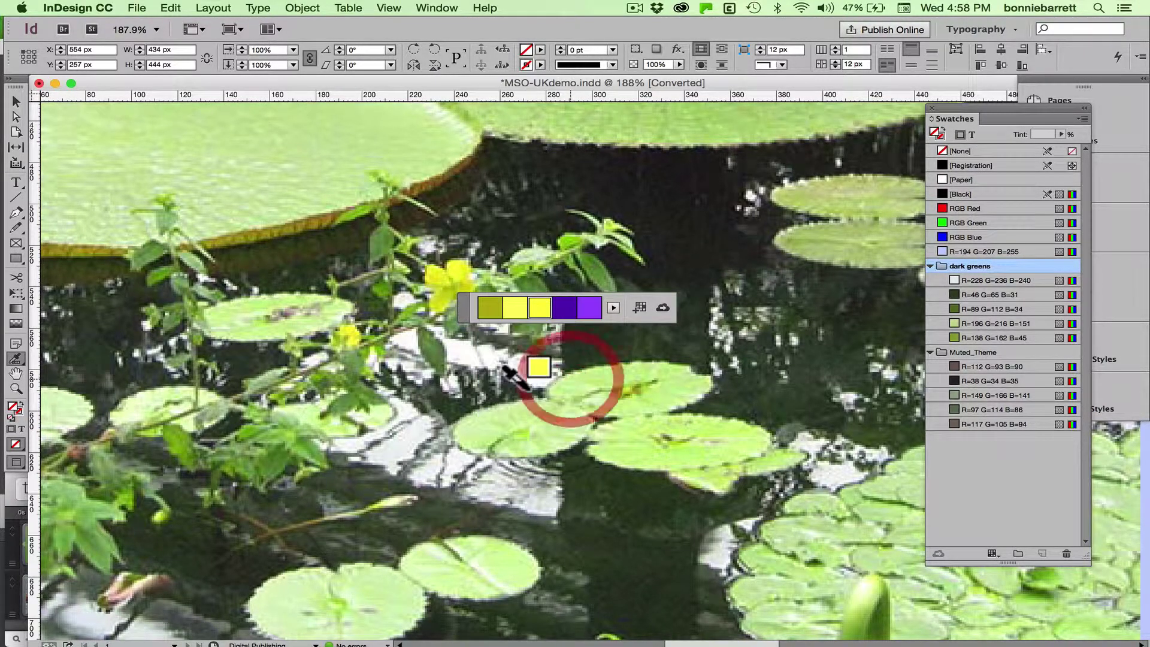
# Step: Switch the yellow flower's theme to the Analogous rule and add it to the swatches
pyautogui.click(613, 306)
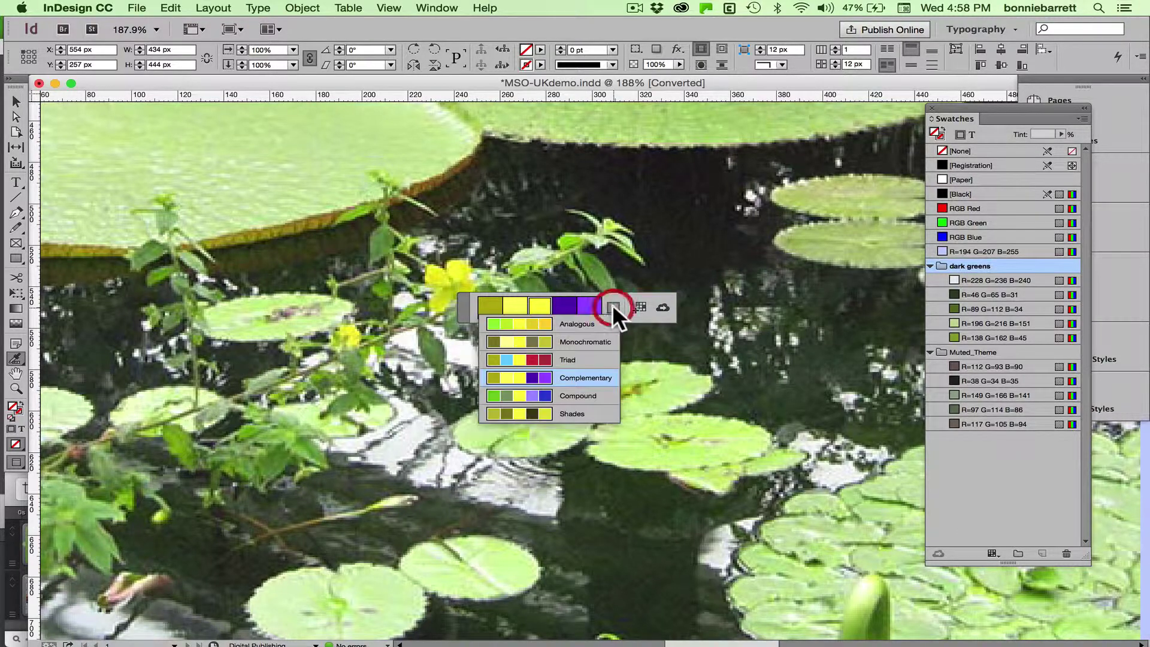
pyautogui.click(584, 324)
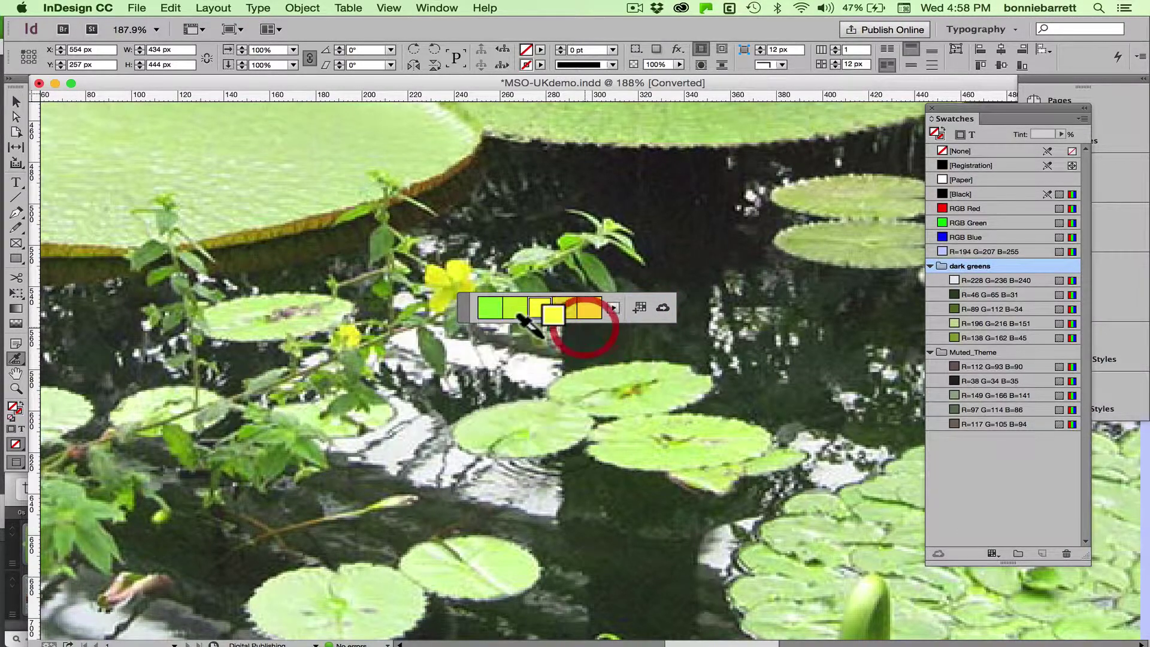
pyautogui.click(639, 308)
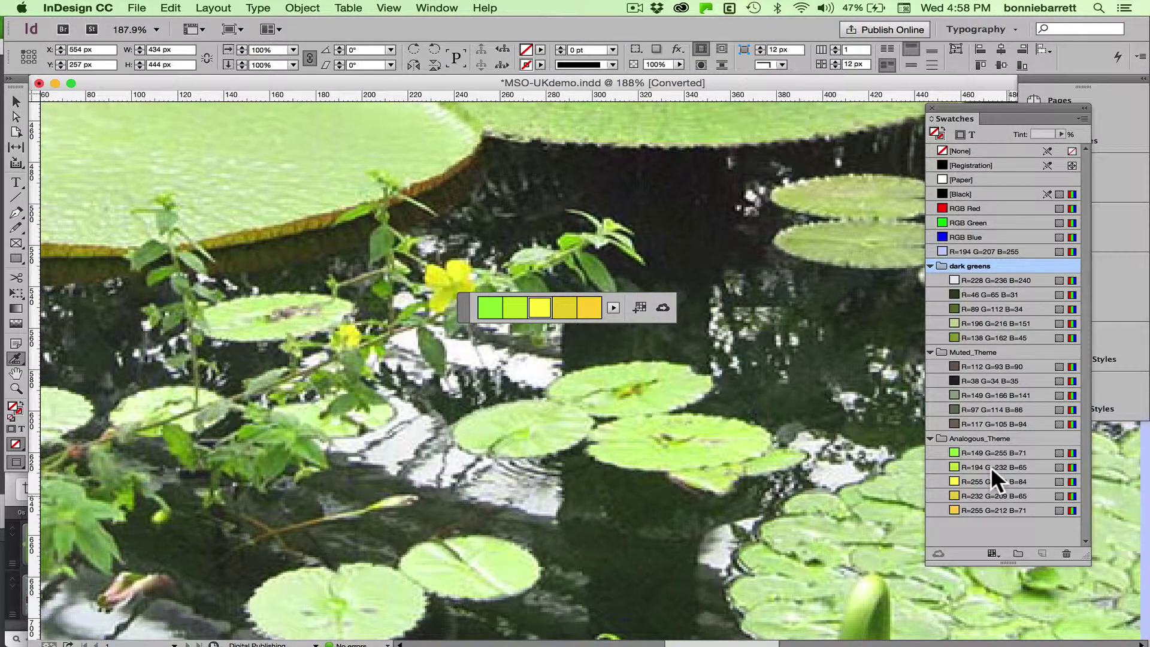
# Step: Draw an empty rectangle frame about 78 × 94 px on the pasteboard beside the photo and show guides and frame edges
pyautogui.press('super+0')
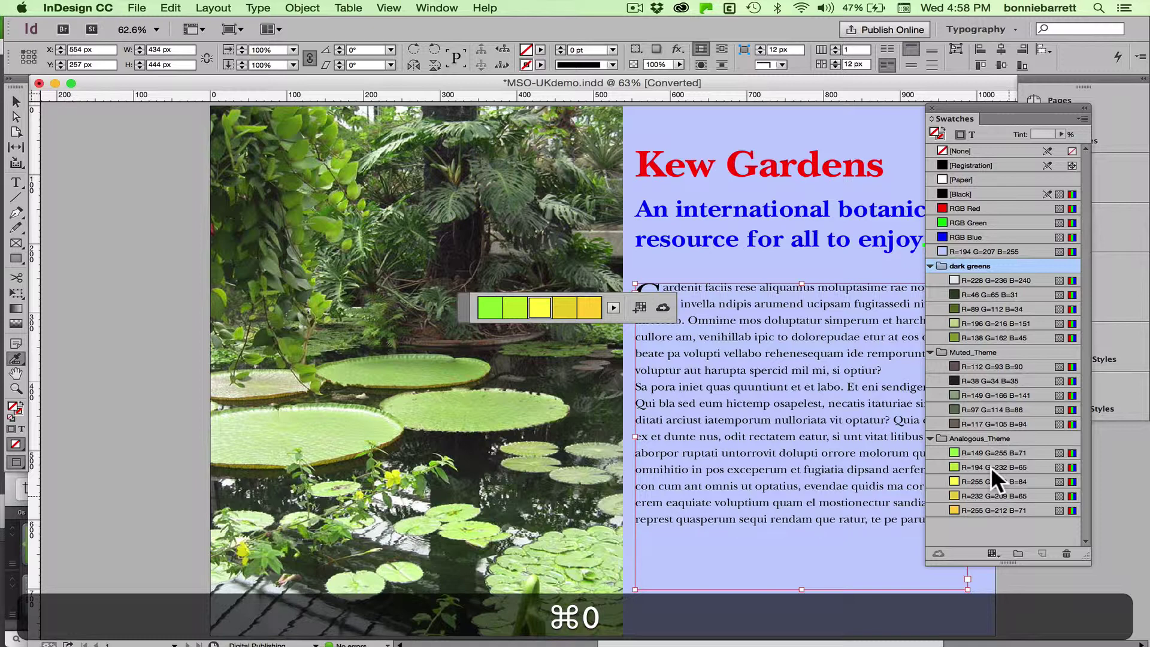
pyautogui.click(16, 101)
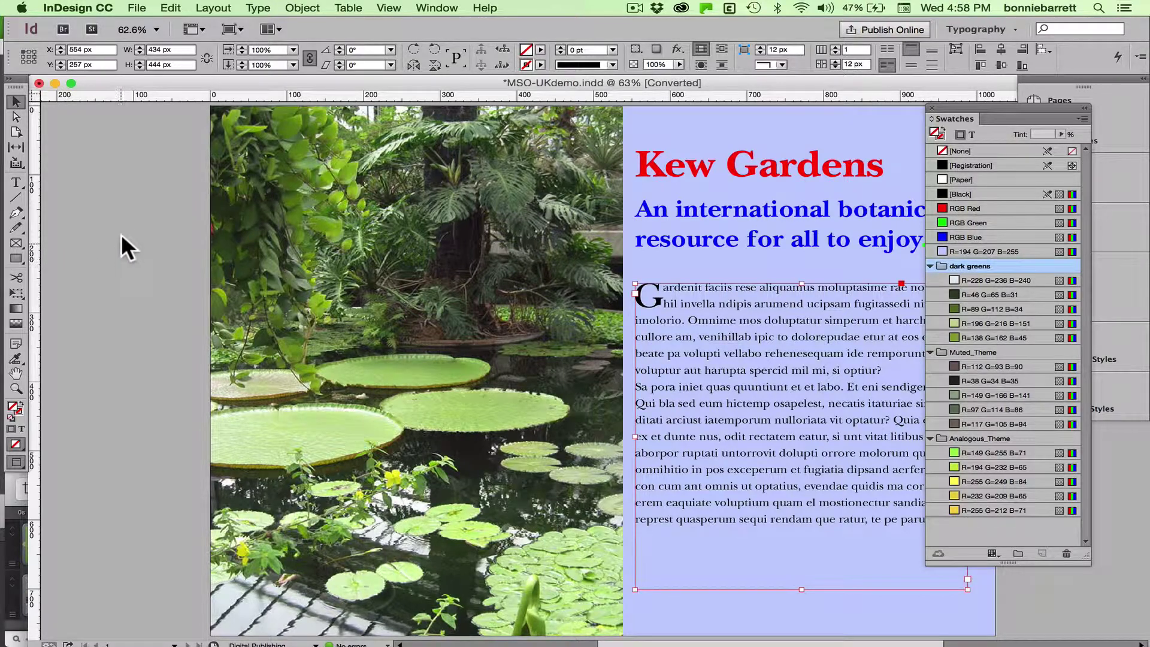
pyautogui.click(14, 243)
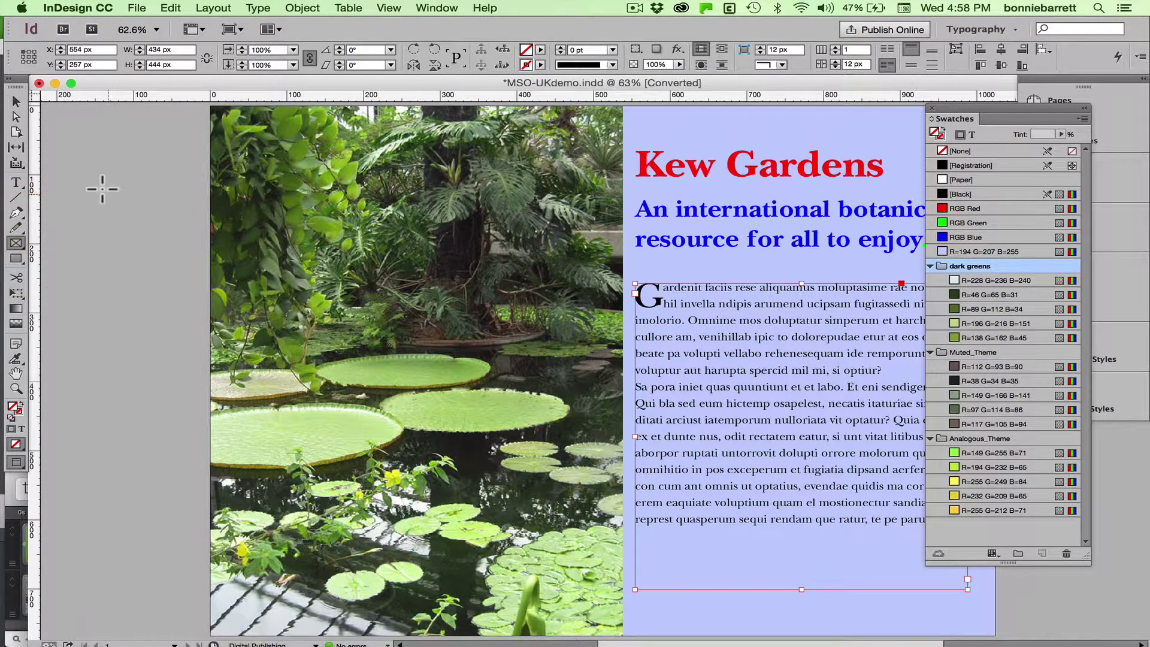
pyautogui.moveTo(111, 199); pyautogui.dragTo(171, 264)
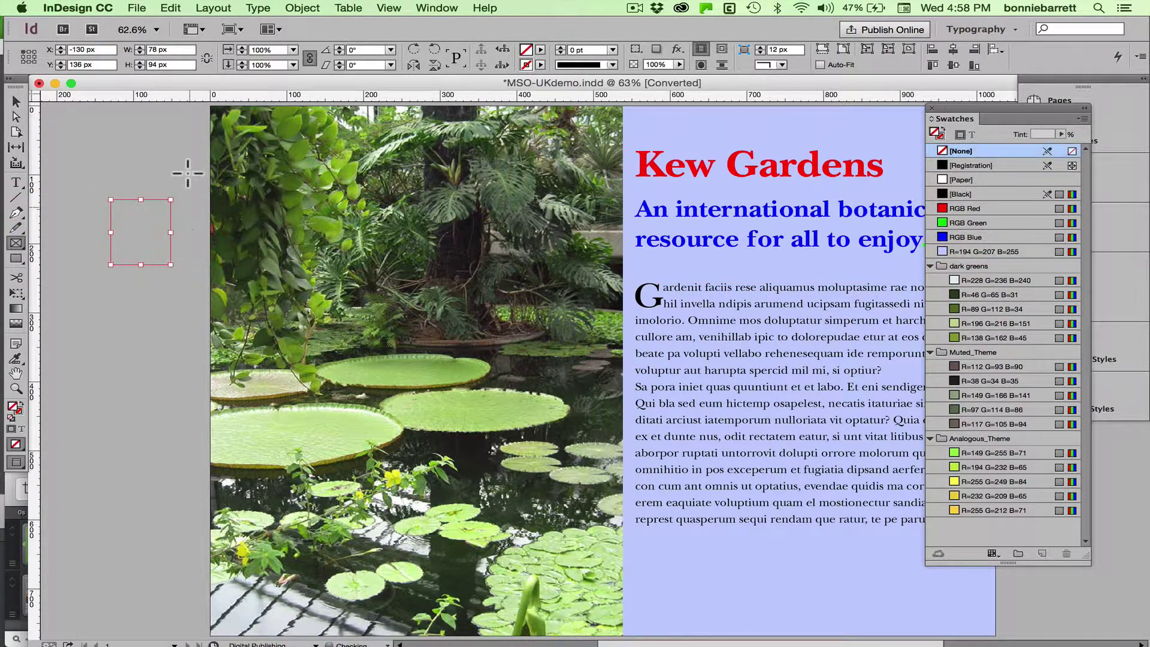
pyautogui.click(232, 26)
pyautogui.click(235, 48)
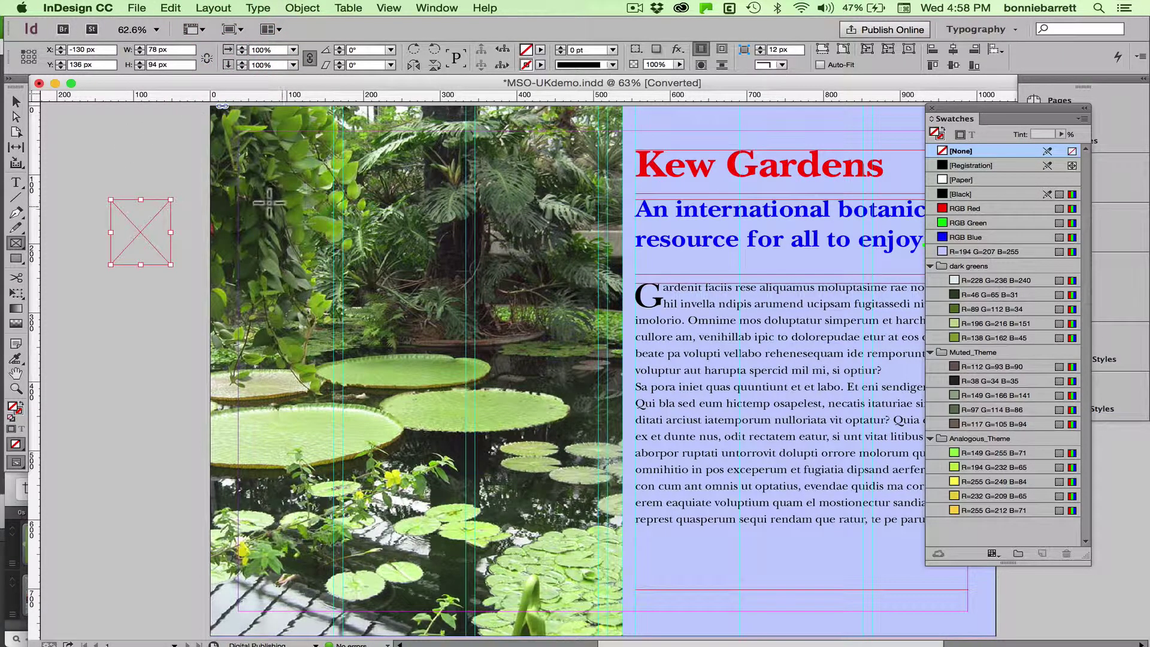
# Step: Fill the pasteboard frame with a dark gray sampled using the Eyedropper tool and try the same color on the Kew Gardens heading
pyautogui.click(16, 357)
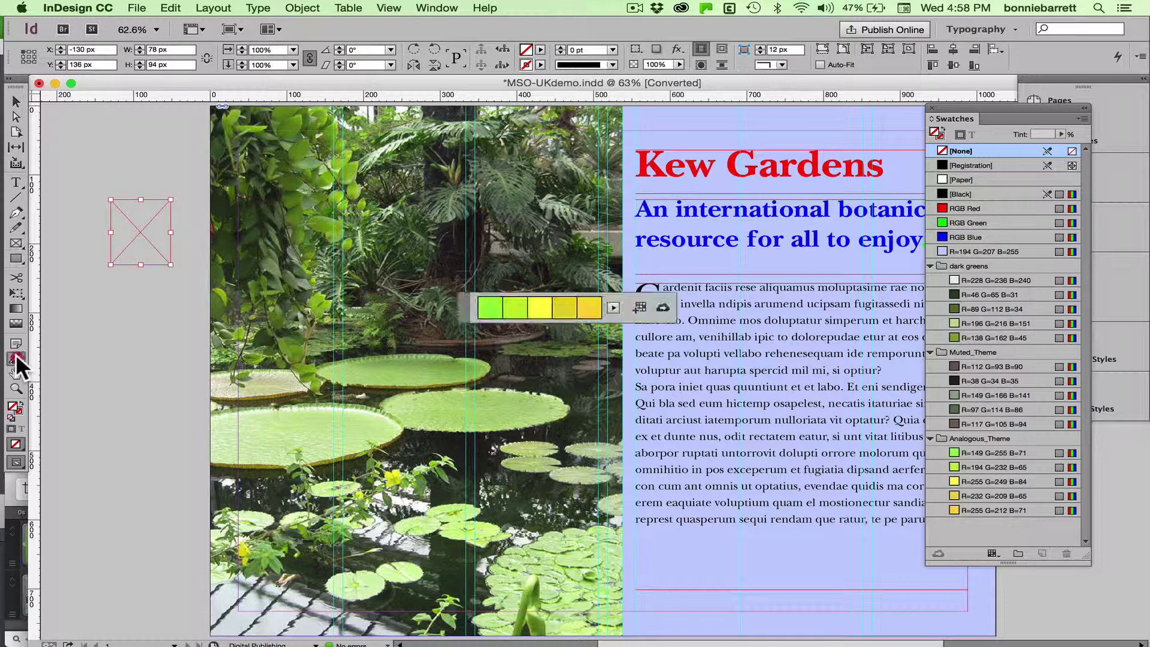
pyautogui.click(52, 373)
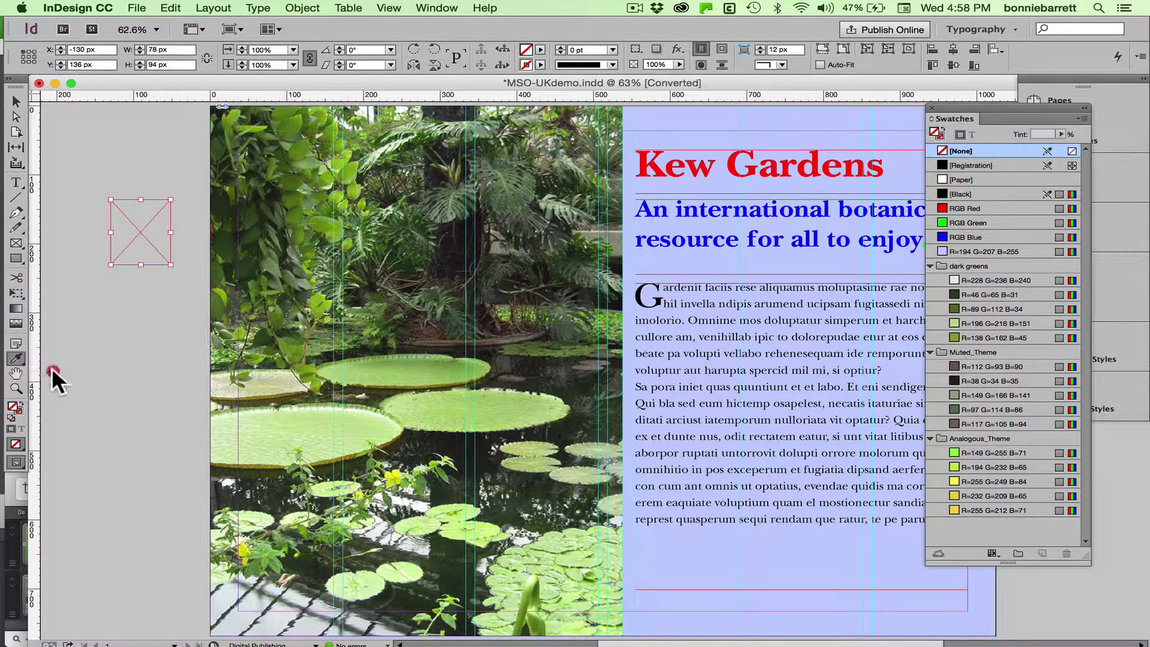
pyautogui.click(436, 114)
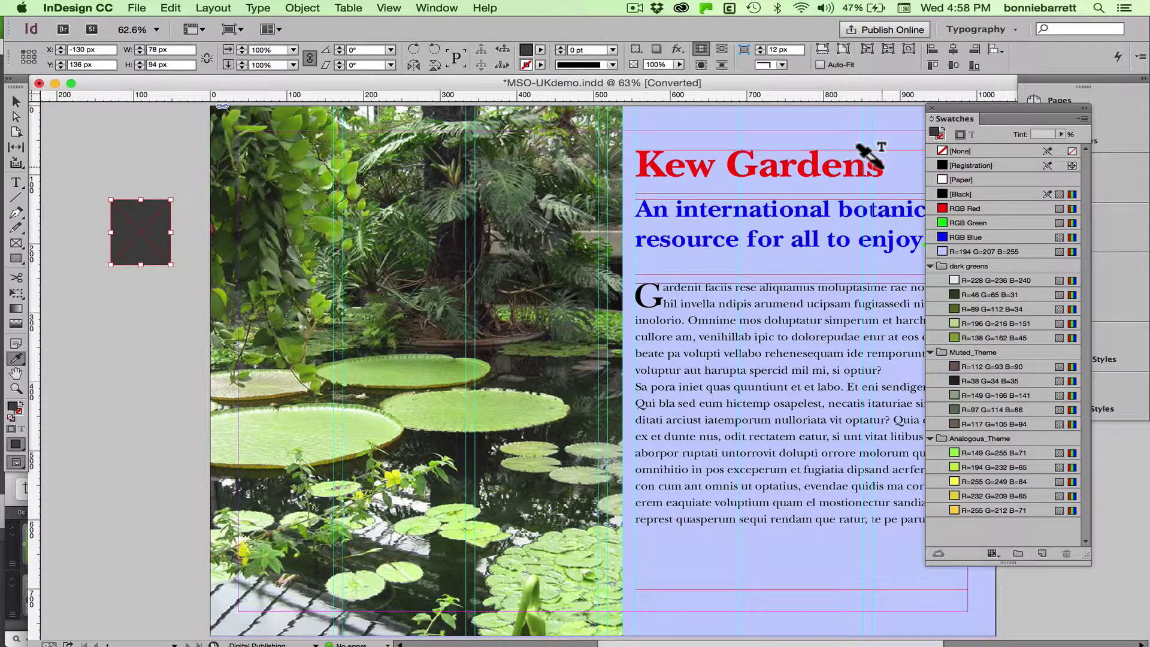
pyautogui.moveTo(889, 171); pyautogui.dragTo(595, 174)
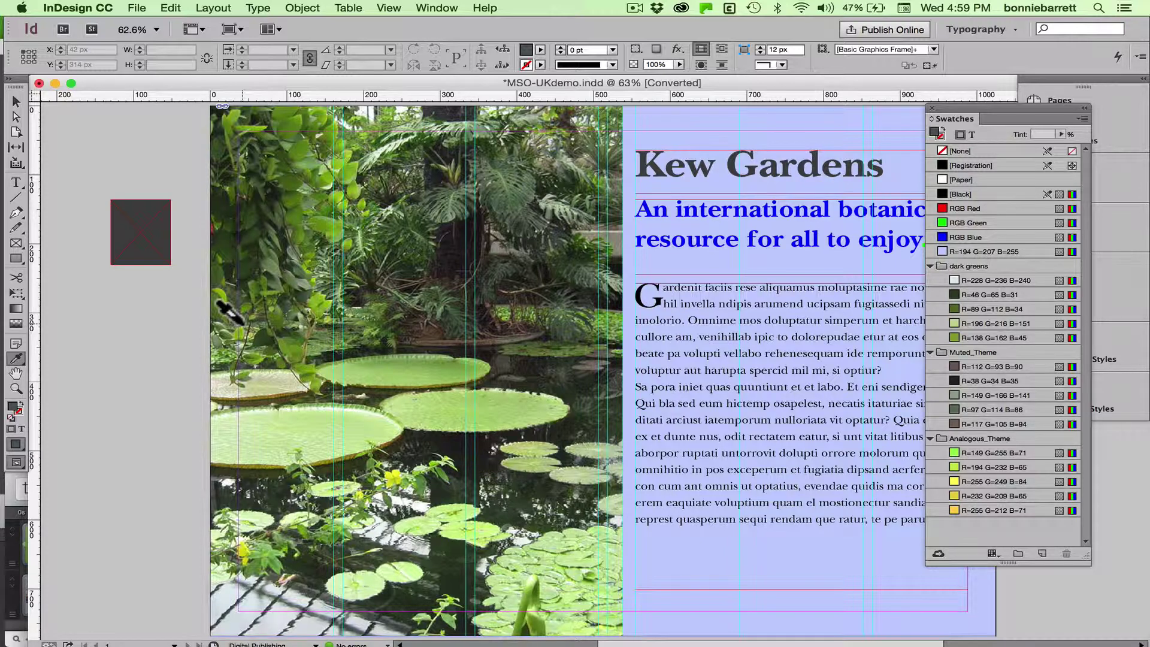
pyautogui.press('super+z')
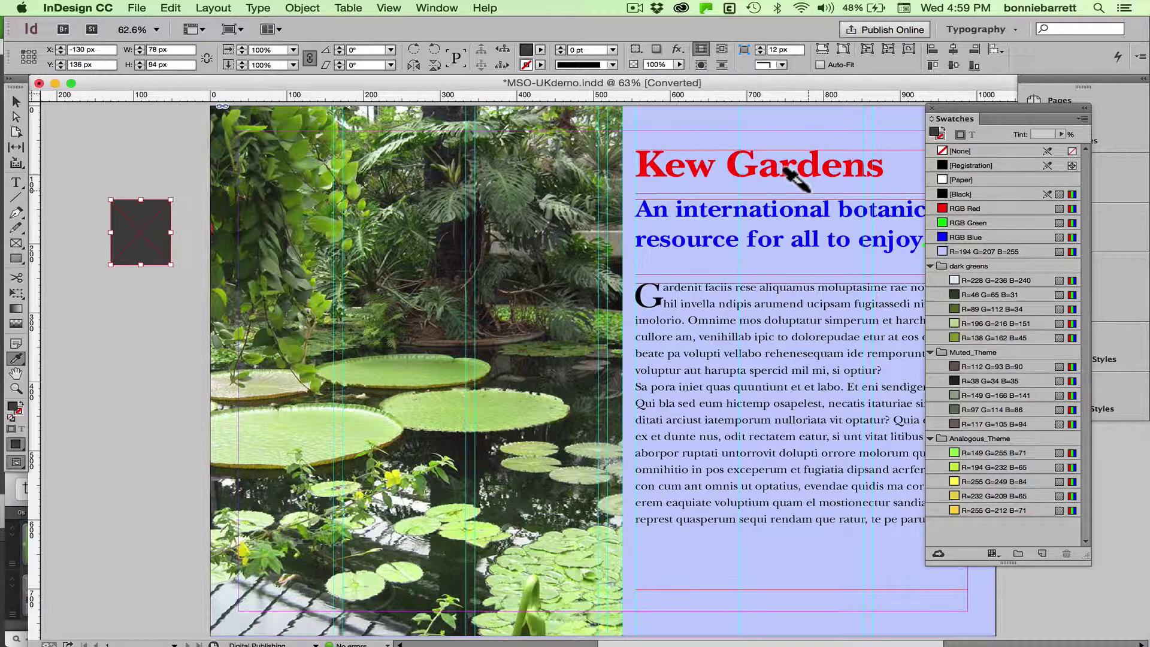
# Step: Delete the pasteboard frame and fill the page background with the dark greens swatch R=196 G=216 B=151 at a 52% tint
pyautogui.press('BackSpace')
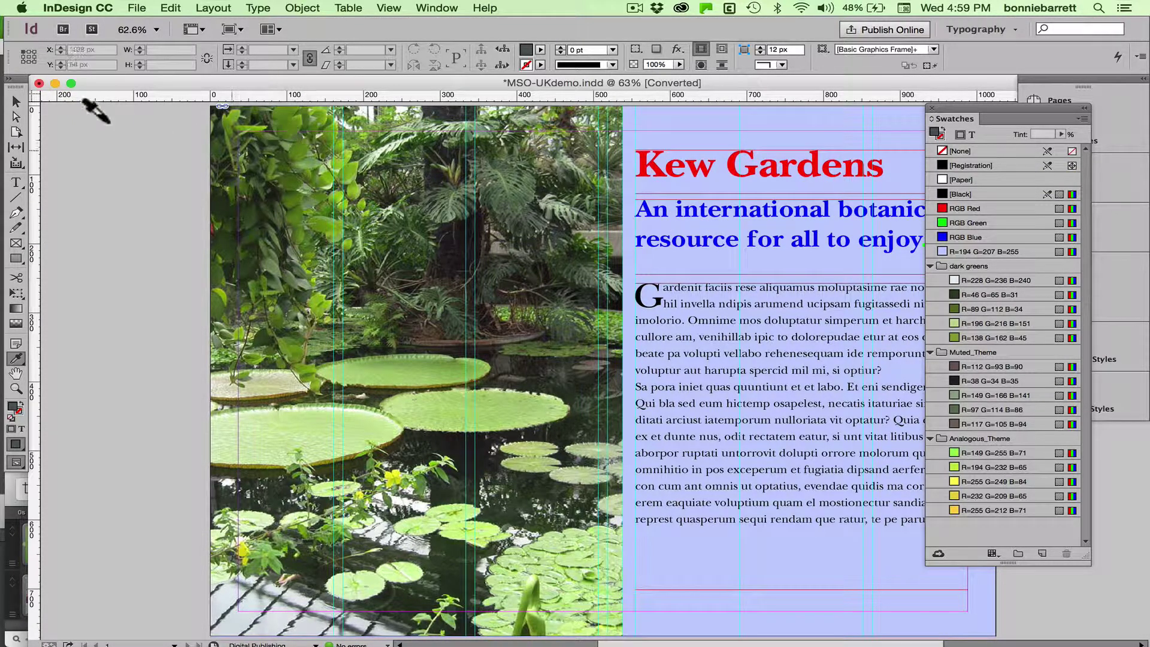
pyautogui.click(16, 100)
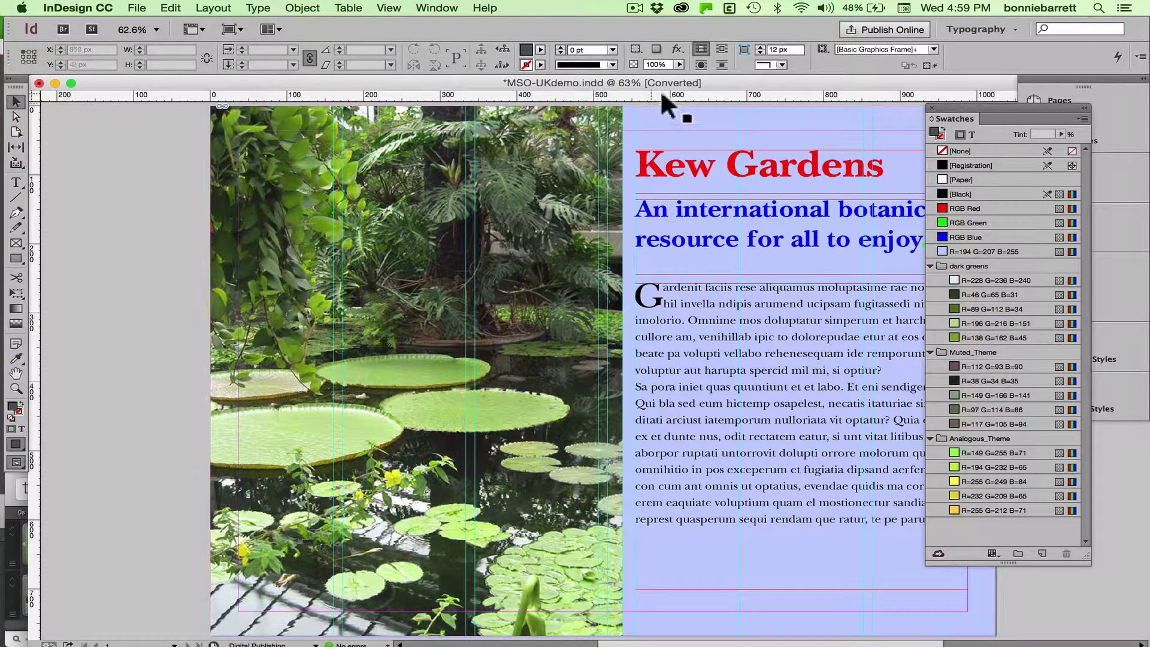
pyautogui.click(670, 104)
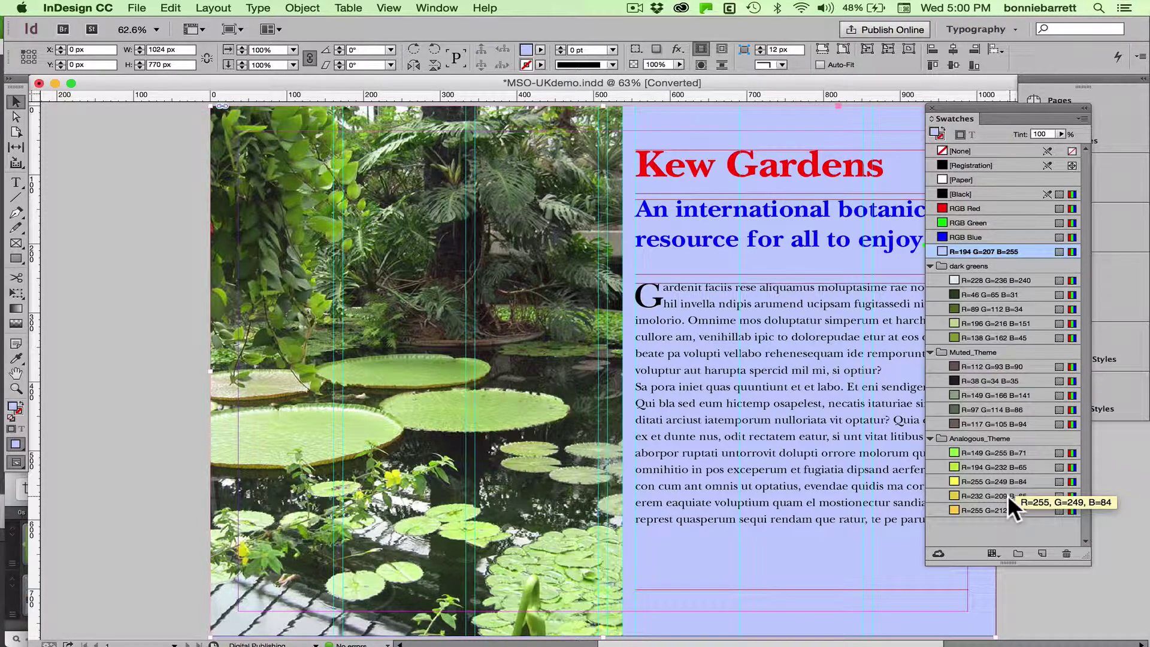
pyautogui.click(1012, 322)
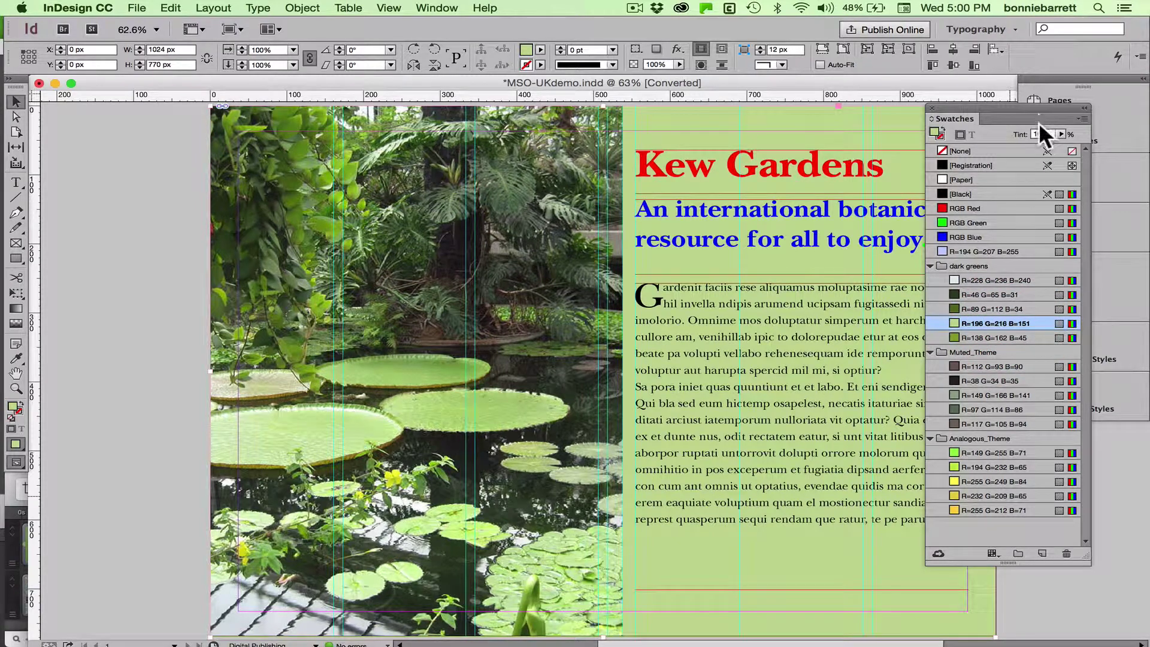
pyautogui.moveTo(1062, 134); pyautogui.dragTo(1024, 147)
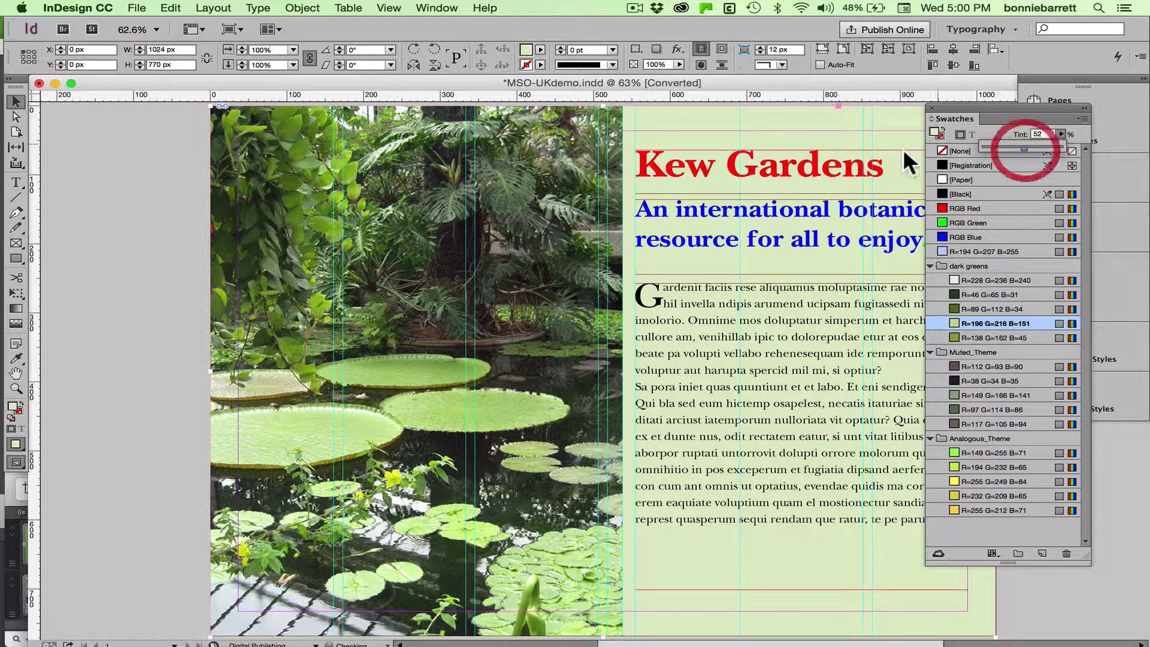
# Step: Color the Kew Gardens heading text with the Muted_Theme swatch R=112 G=93 B=90
pyautogui.doubleClick(833, 161)
pyautogui.moveTo(886, 161); pyautogui.dragTo(629, 157)
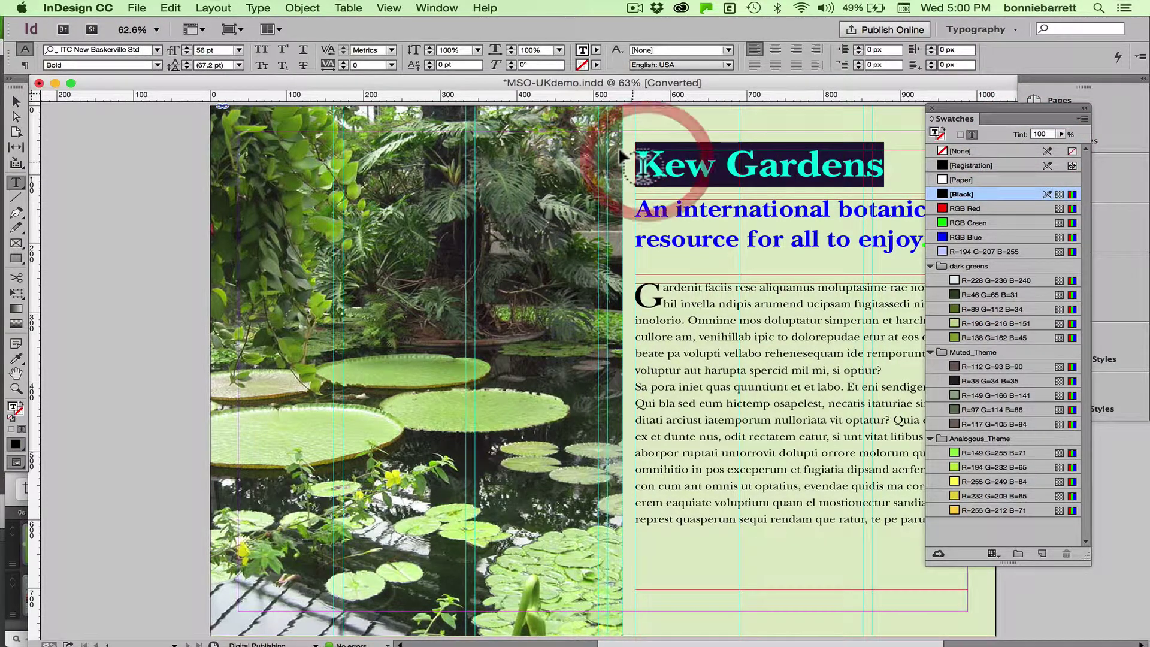
pyautogui.click(999, 363)
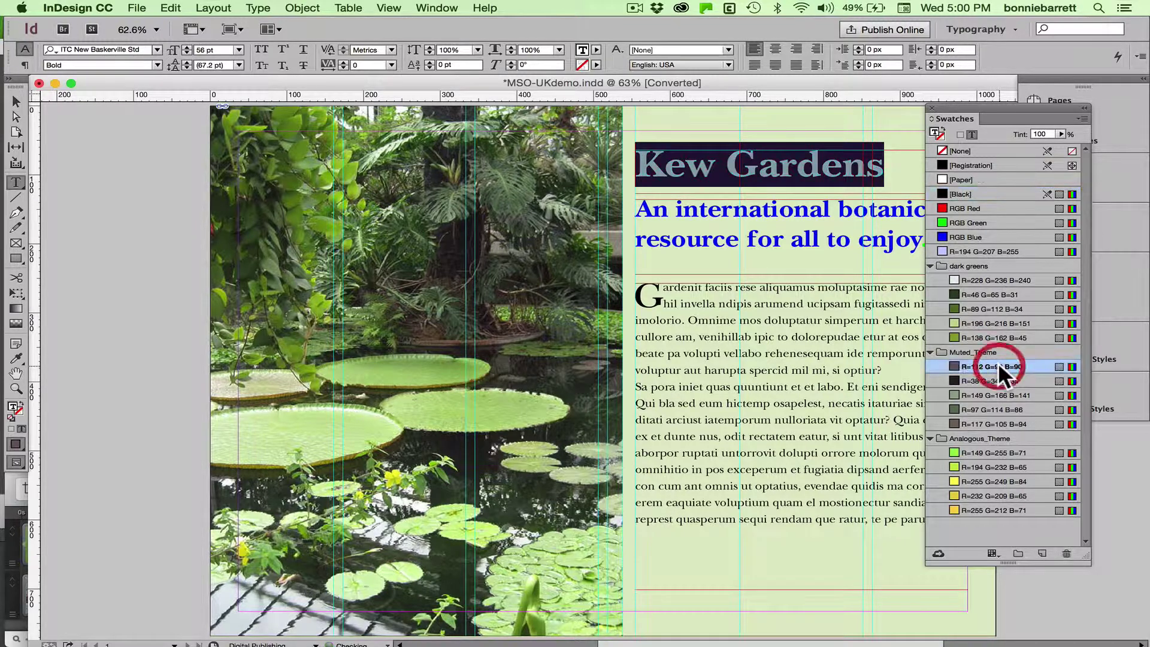
# Step: Color the two-line subheading below Kew Gardens with the dark greens swatch R=89 G=112 B=34
pyautogui.click(819, 238)
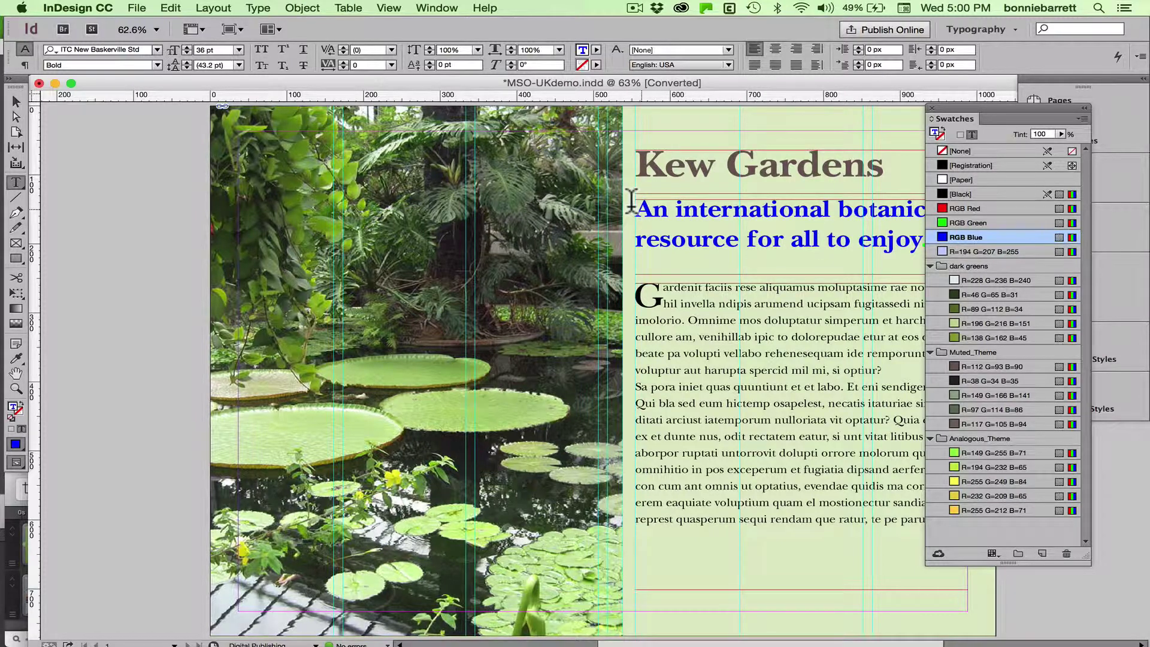
pyautogui.moveTo(634, 204); pyautogui.dragTo(1008, 322)
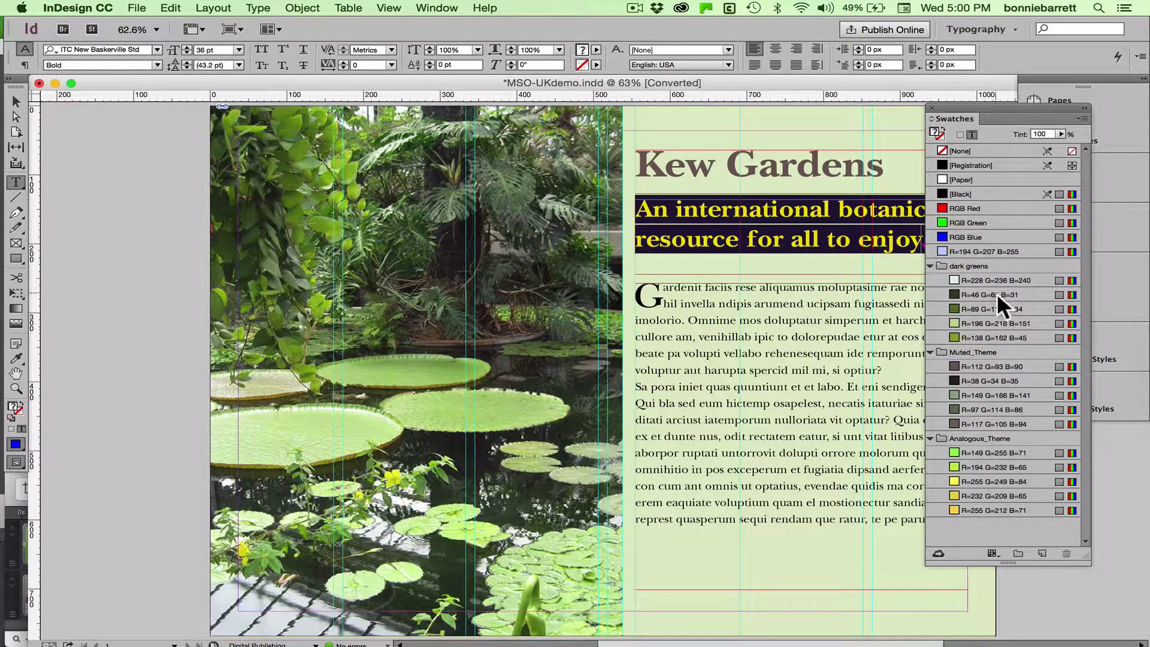
pyautogui.click(998, 308)
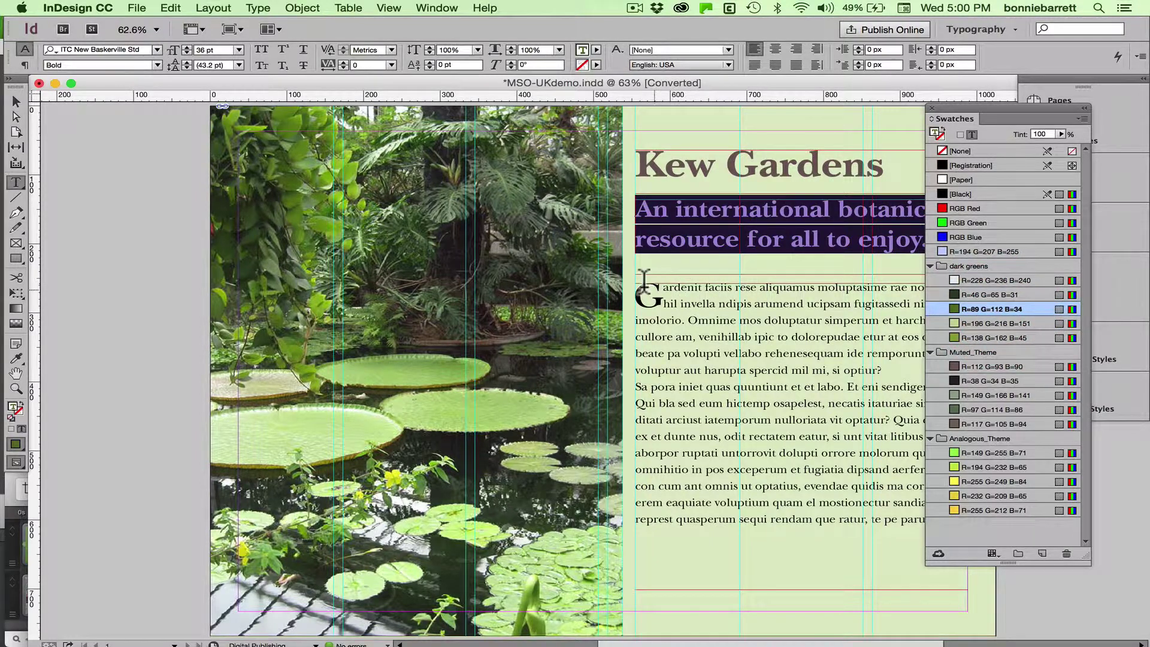
# Step: Try the yellow Analogous_Theme swatch R=255 G=212 B=71 on the body text's drop cap G
pyautogui.moveTo(664, 294); pyautogui.dragTo(627, 290)
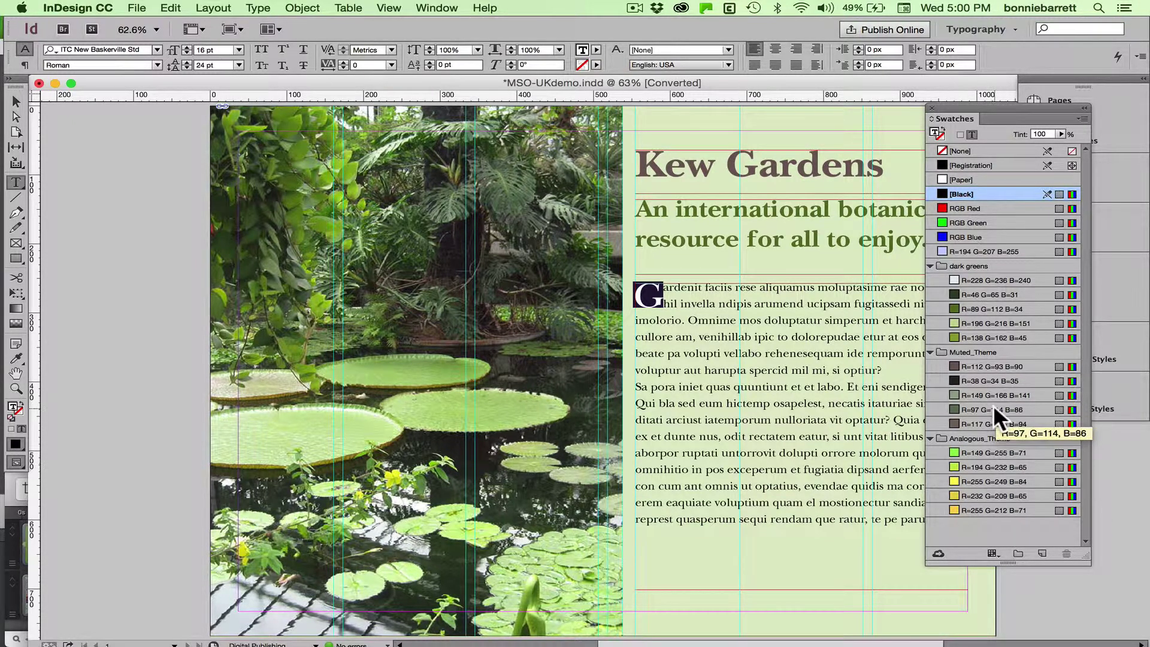
pyautogui.click(962, 507)
pyautogui.click(742, 343)
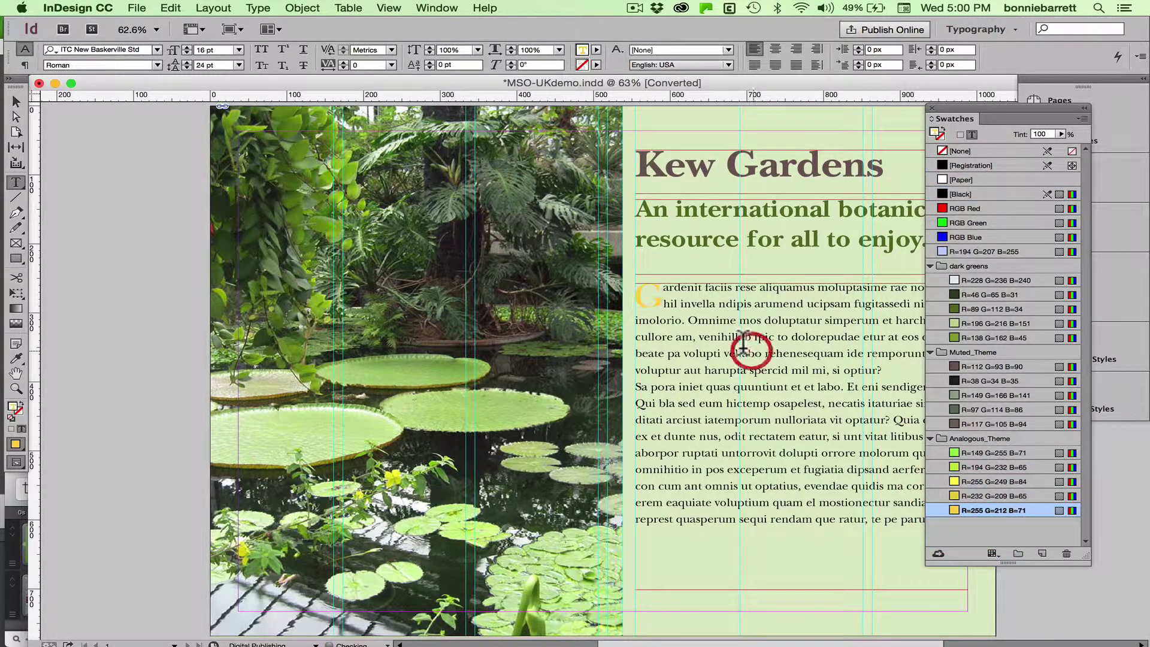
# Step: Recolor the drop cap G with the Muted_Theme swatch R=112 G=93 B=90
pyautogui.moveTo(644, 294); pyautogui.dragTo(634, 282)
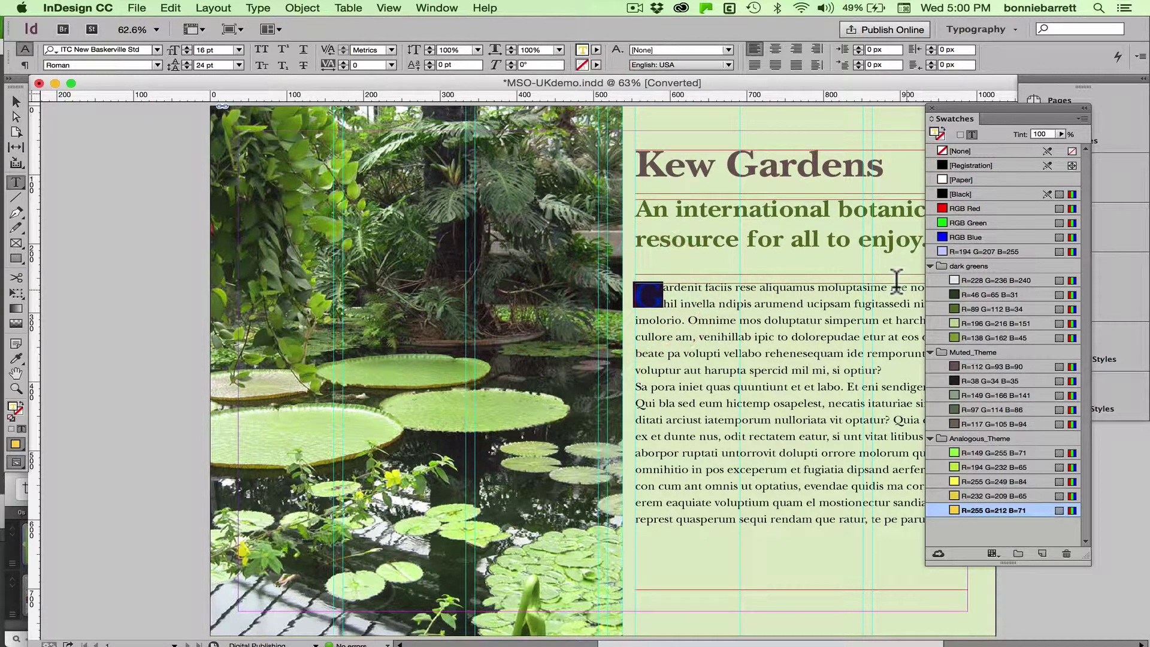
pyautogui.click(994, 367)
pyautogui.click(719, 289)
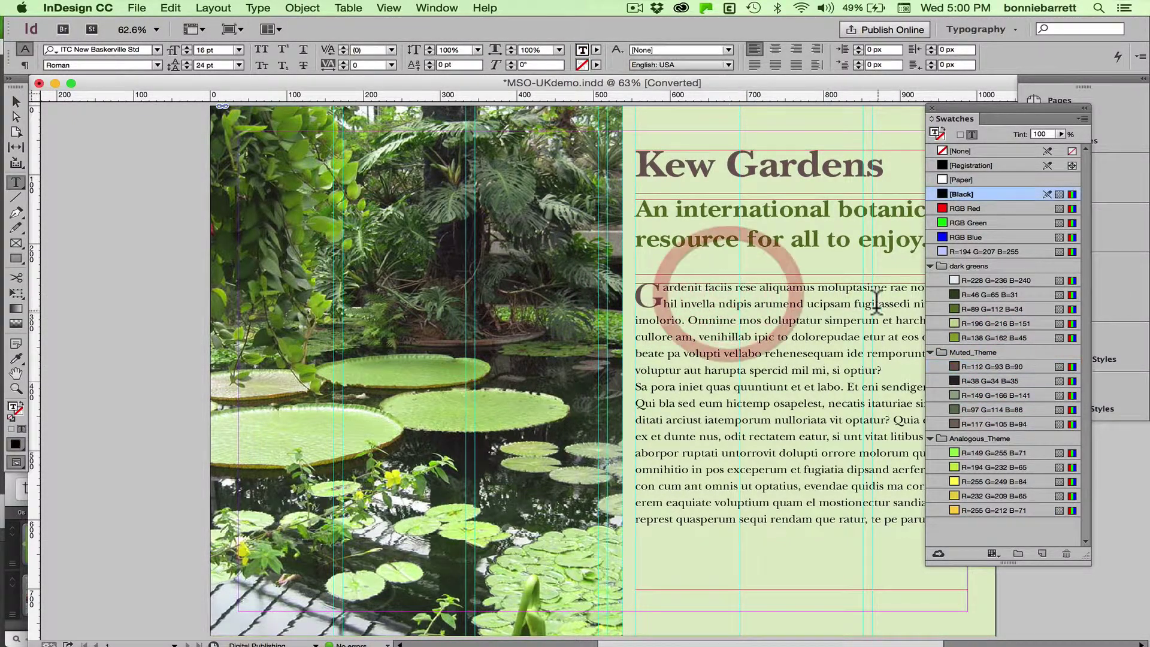
# Step: Generate a color-harmony theme from the palm trunk area of the photo with the Color Theme tool
pyautogui.press('super+minus')
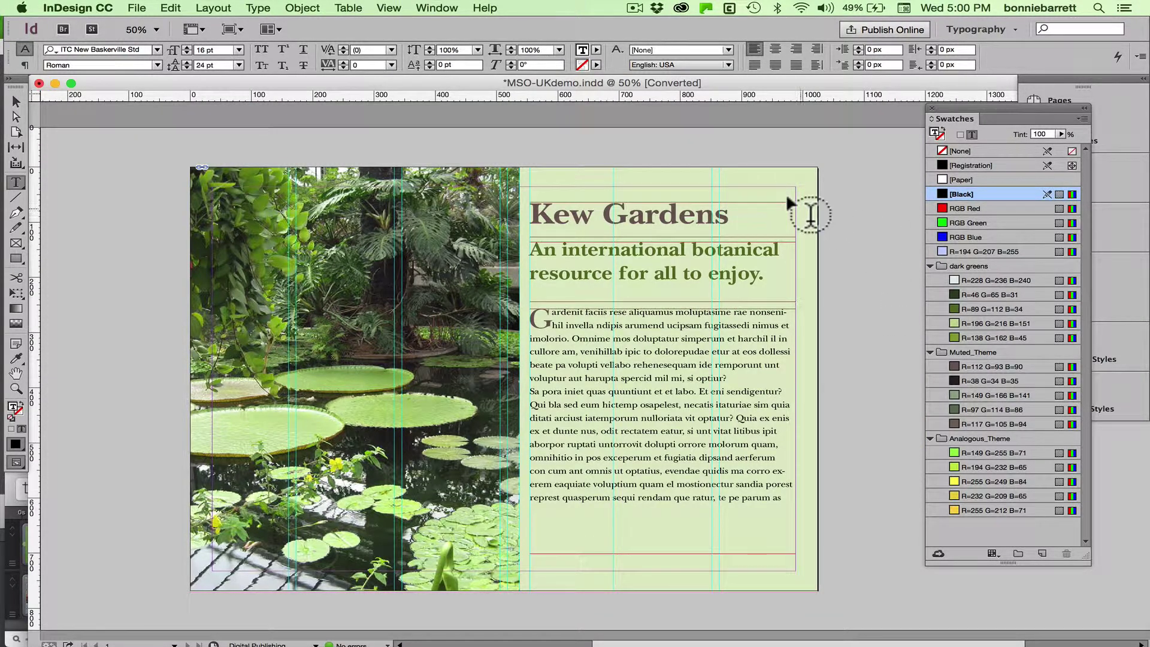
pyautogui.moveTo(658, 204); pyautogui.dragTo(489, 206)
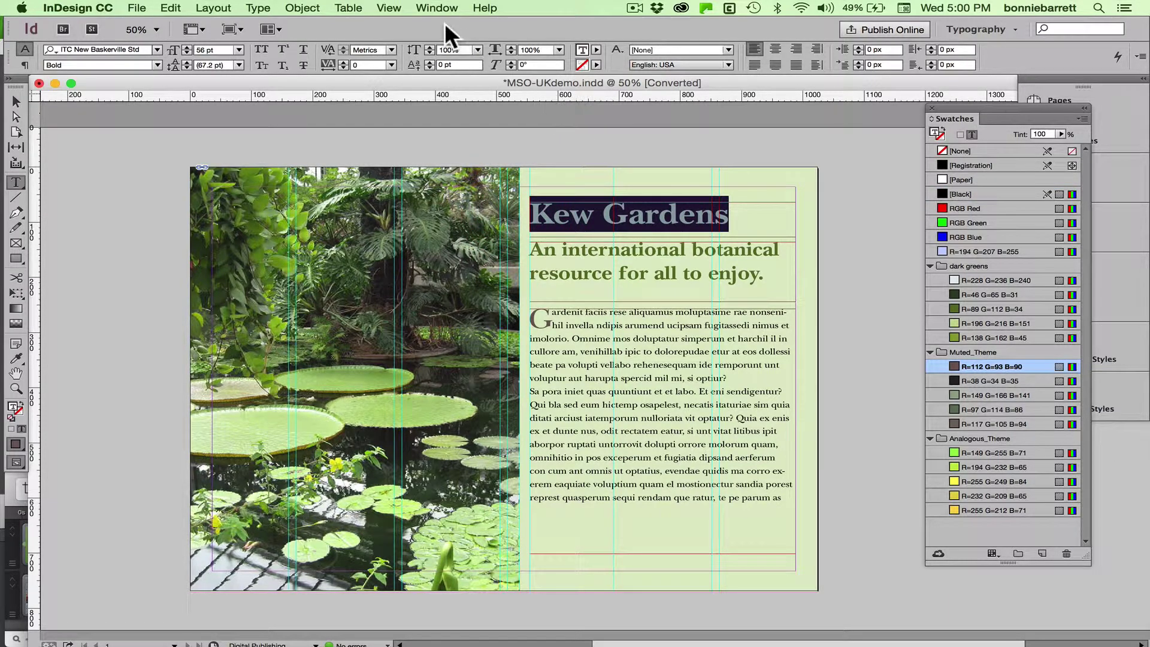
pyautogui.click(16, 356)
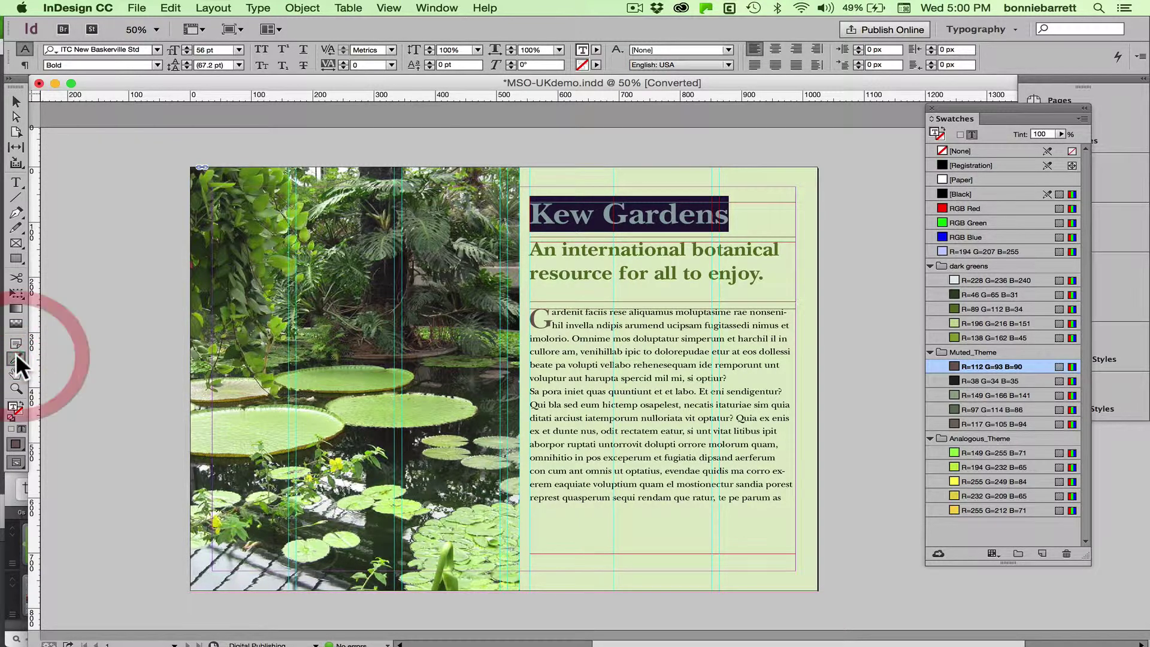
pyautogui.press('i')
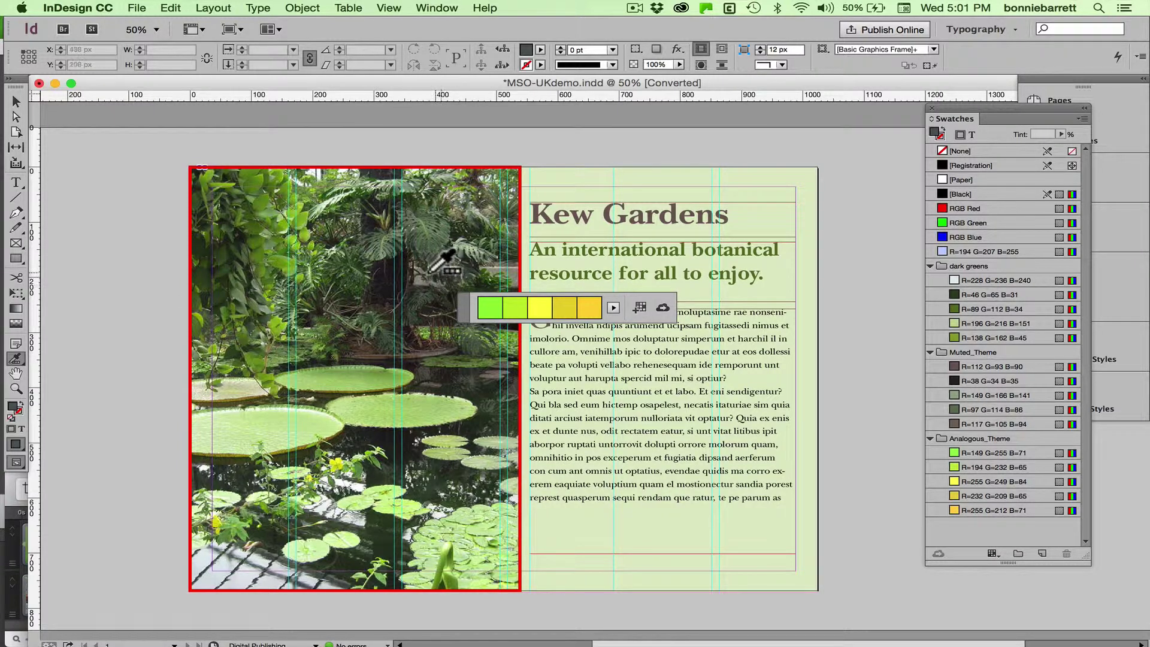
pyautogui.click(337, 338)
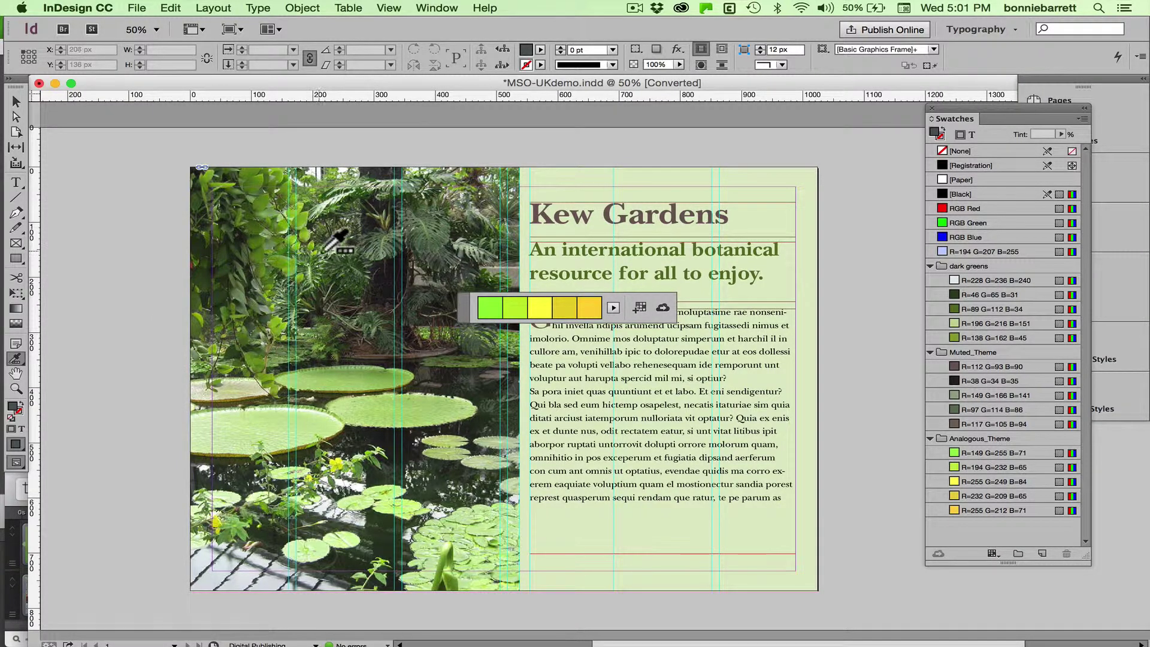
pyautogui.press('shift')
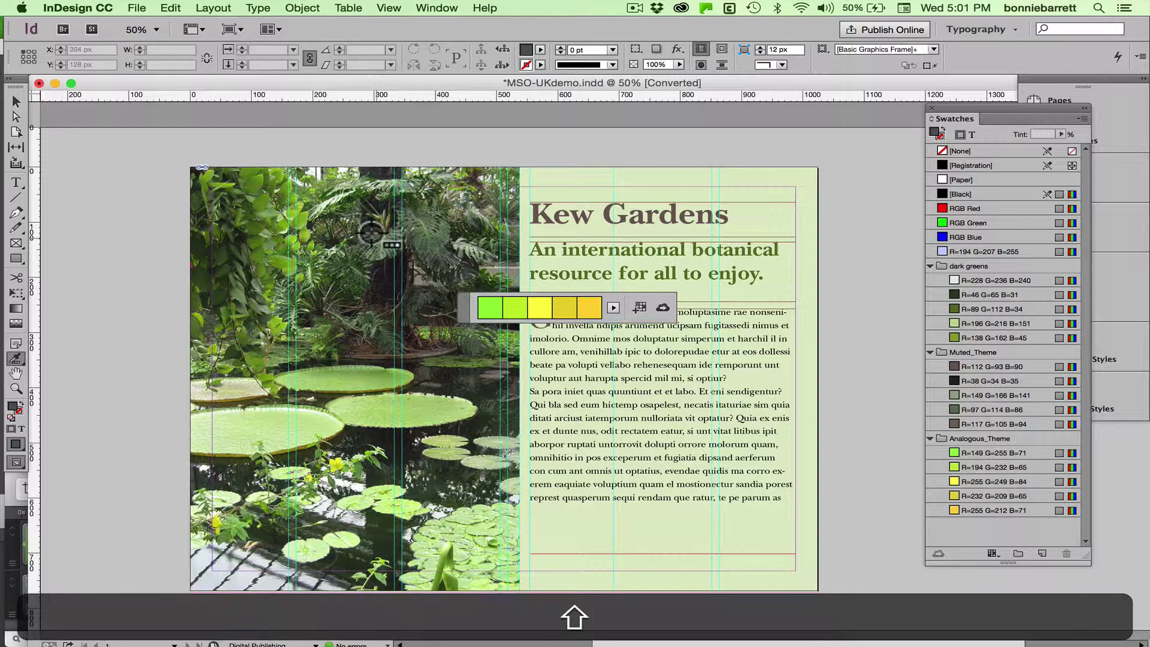
pyautogui.keyDown('shift'); pyautogui.click(380, 237); pyautogui.keyUp('shift')
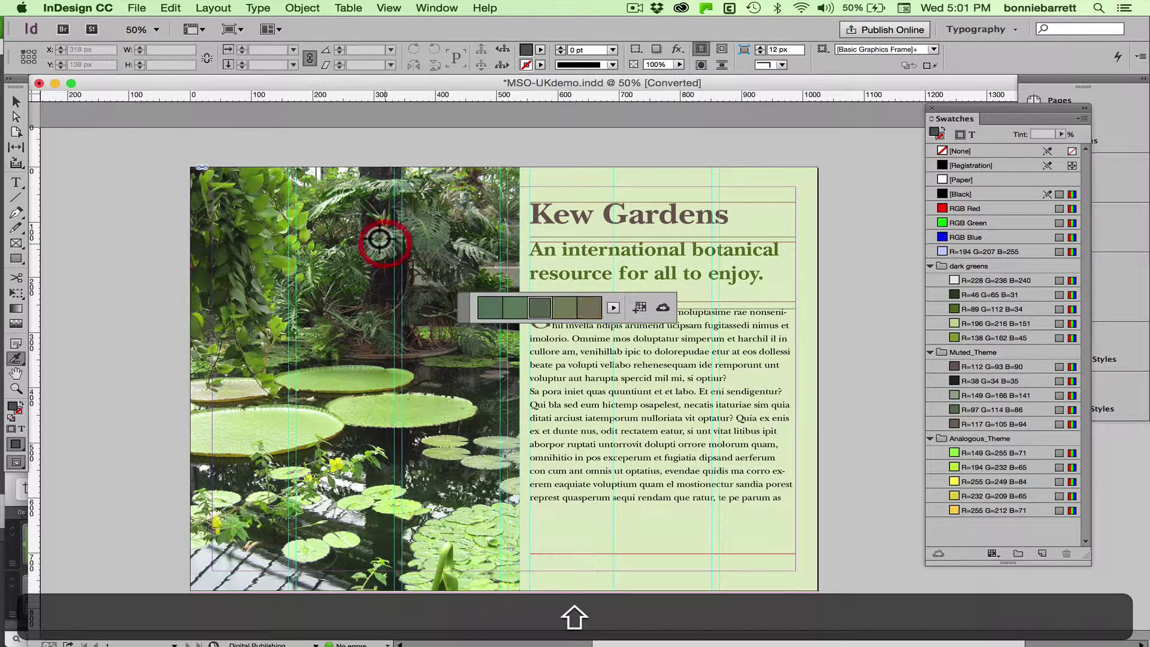
# Step: Switch the sampled palm theme to the Complementary rule and add it to the swatches
pyautogui.click(613, 307)
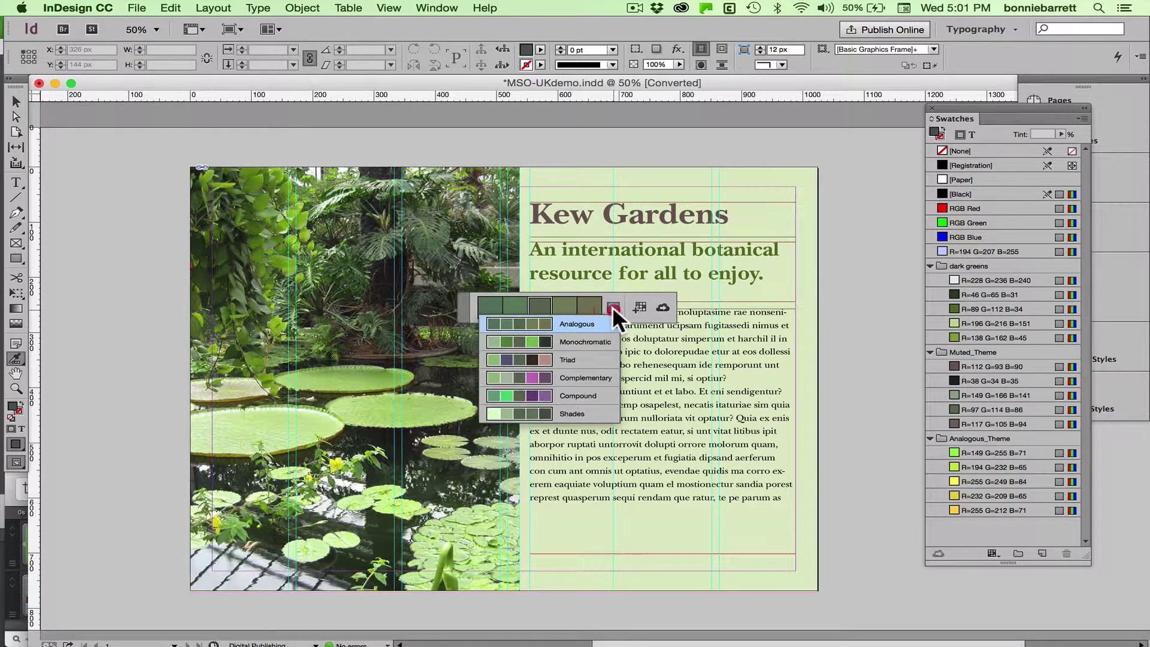
pyautogui.click(590, 375)
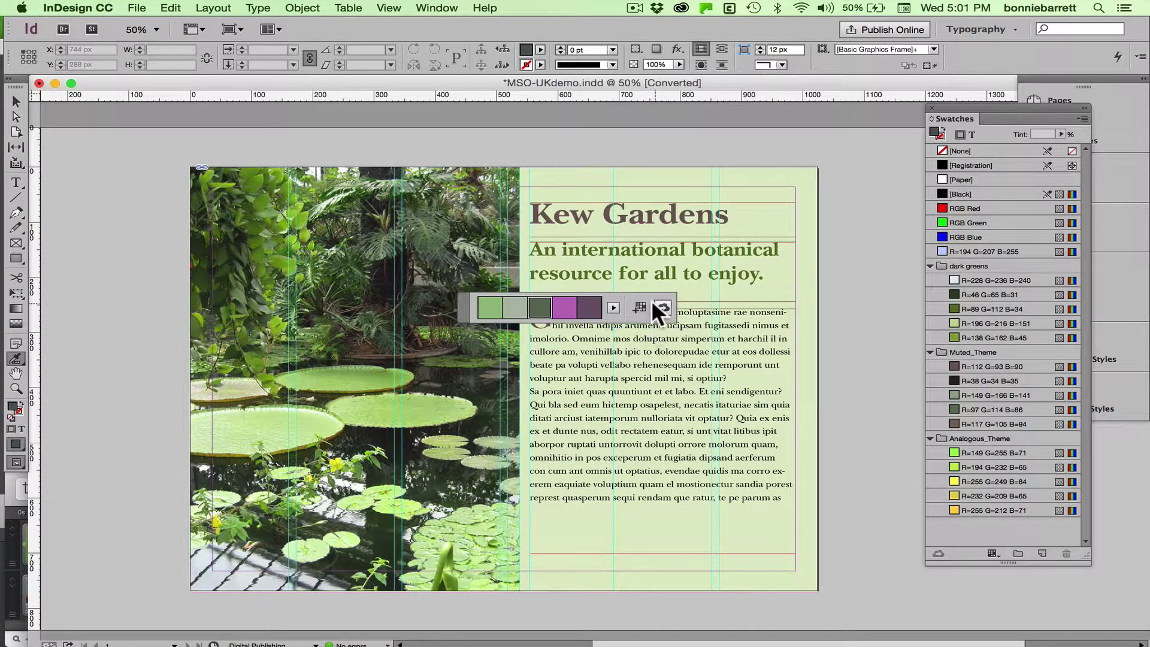
pyautogui.click(636, 307)
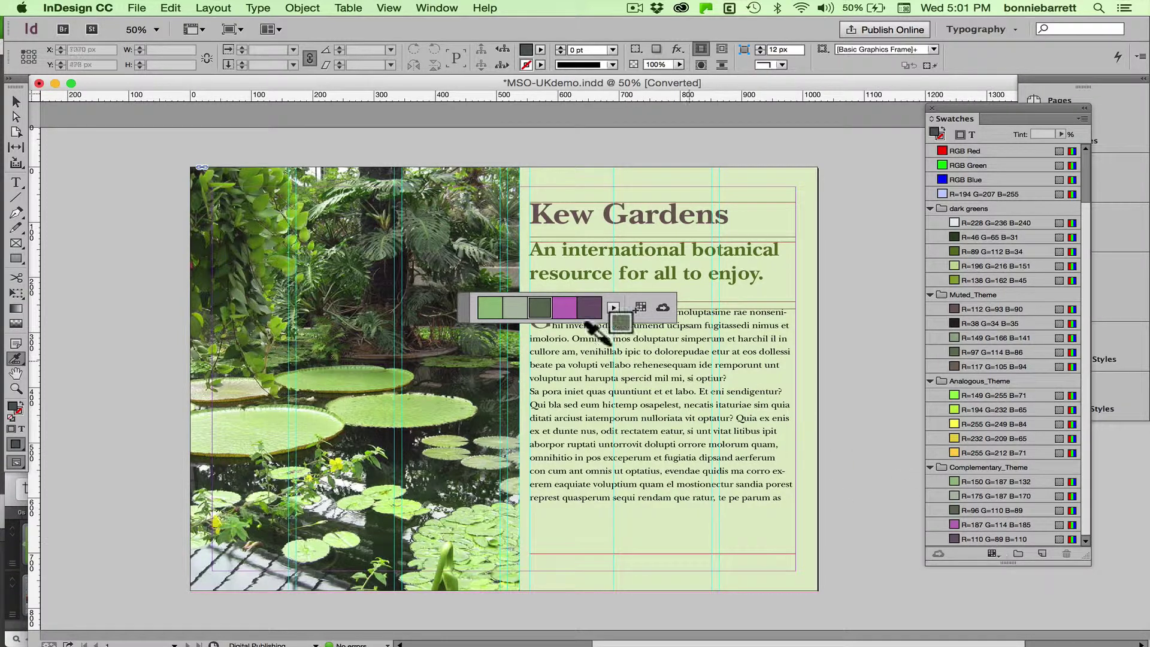
# Step: Recolor the Kew Gardens heading with the purple Complementary_Theme swatch R=187 G=114 B=185
pyautogui.moveTo(455, 293); pyautogui.dragTo(263, 253)
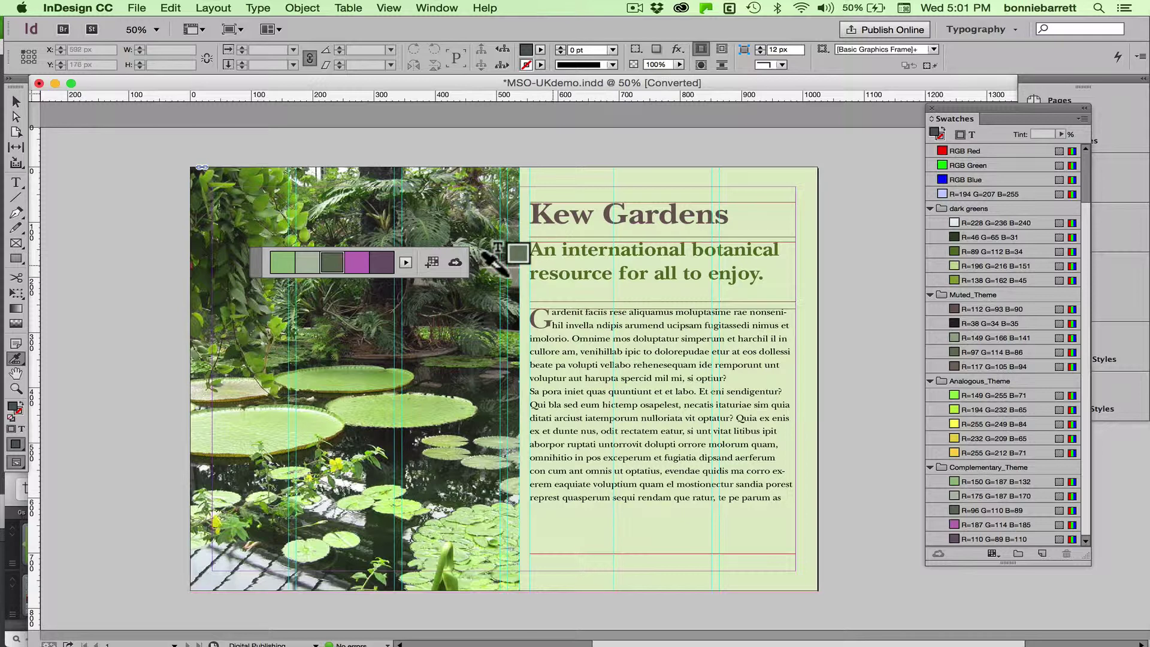
pyautogui.click(977, 523)
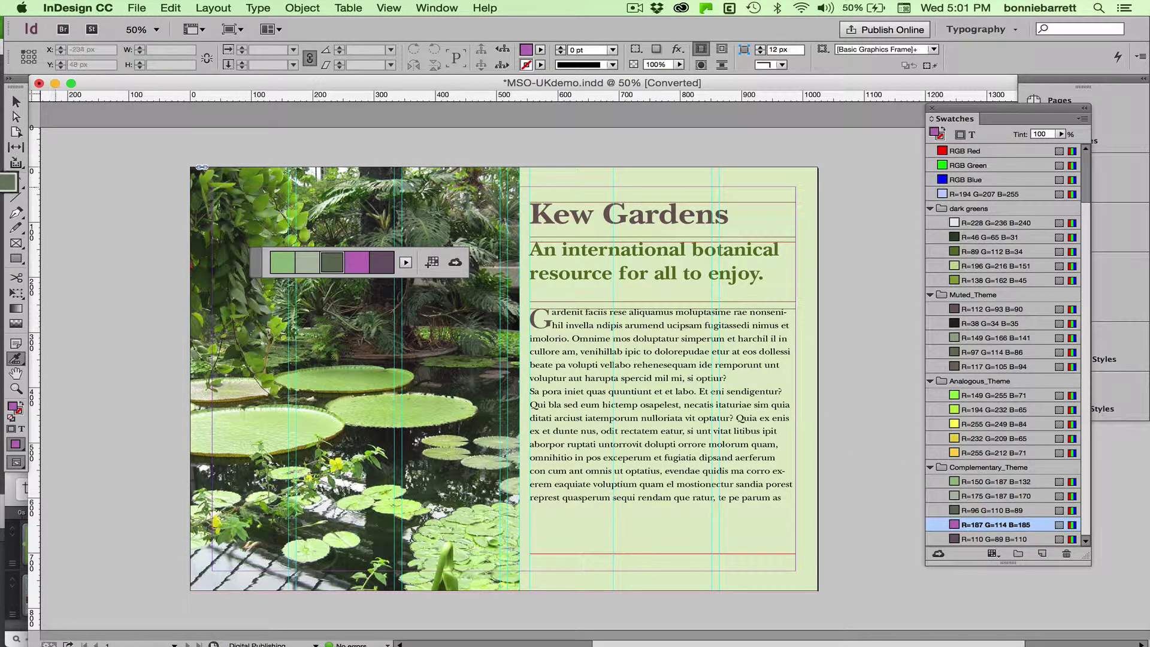
pyautogui.click(16, 182)
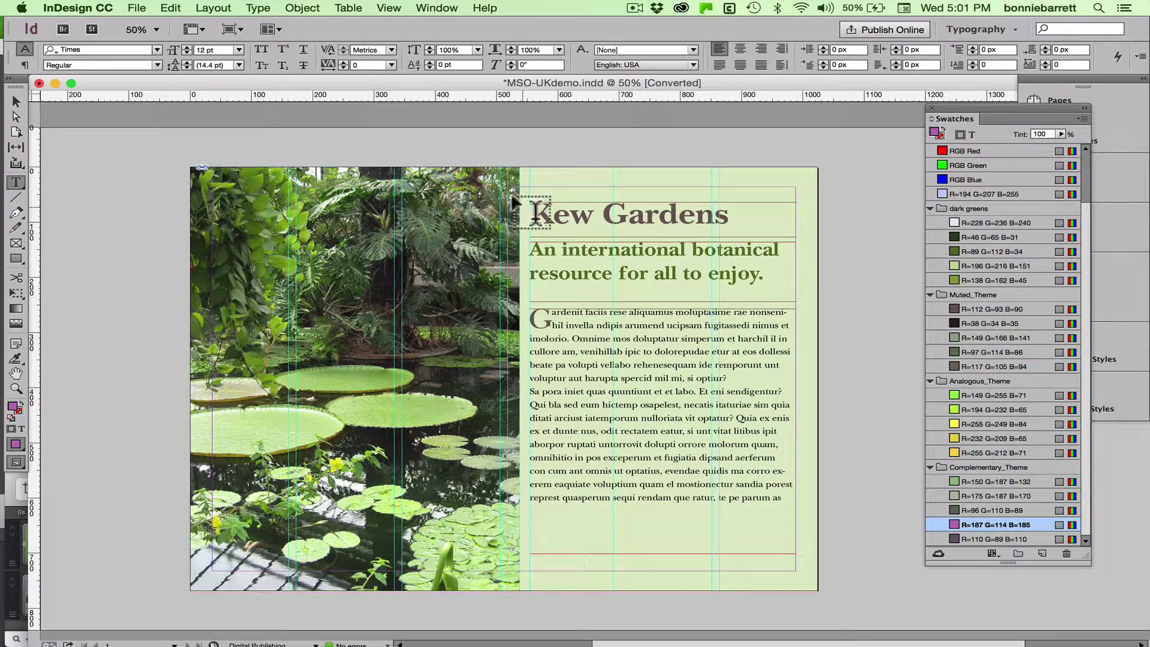
pyautogui.moveTo(528, 213); pyautogui.dragTo(751, 214)
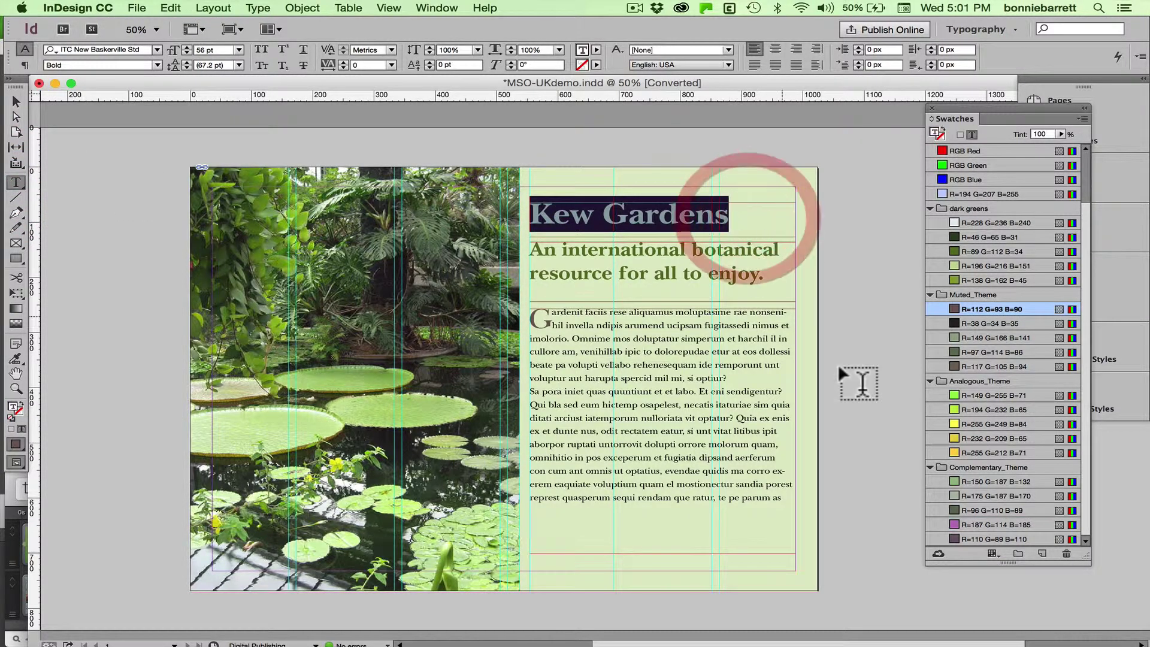
pyautogui.click(1000, 523)
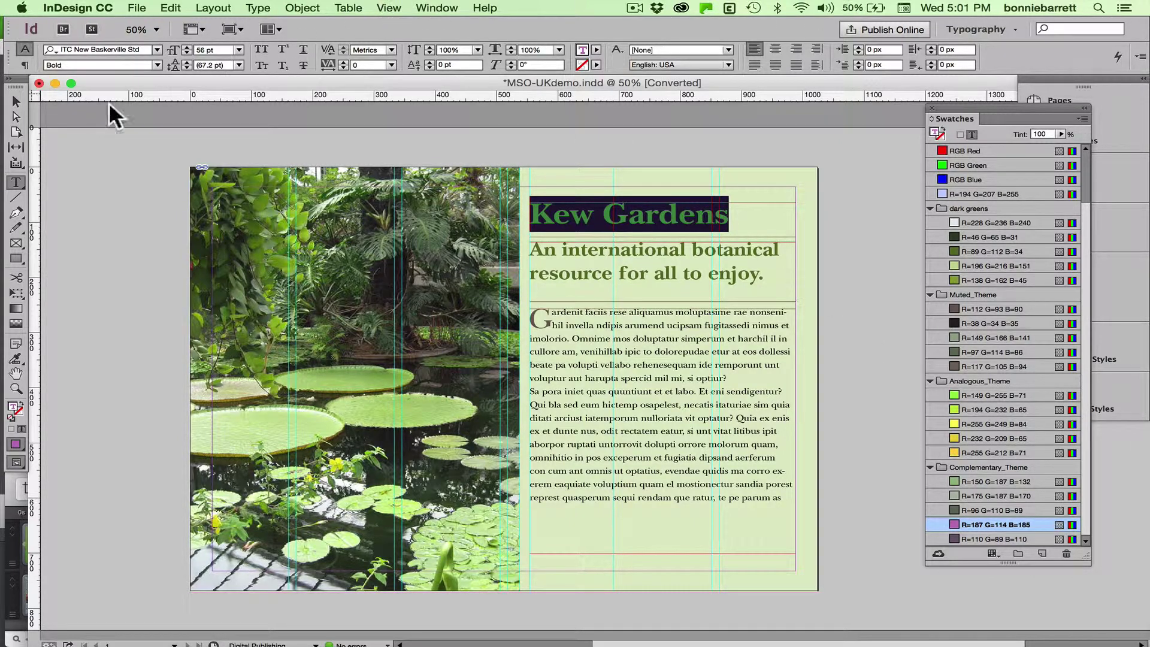
pyautogui.click(15, 102)
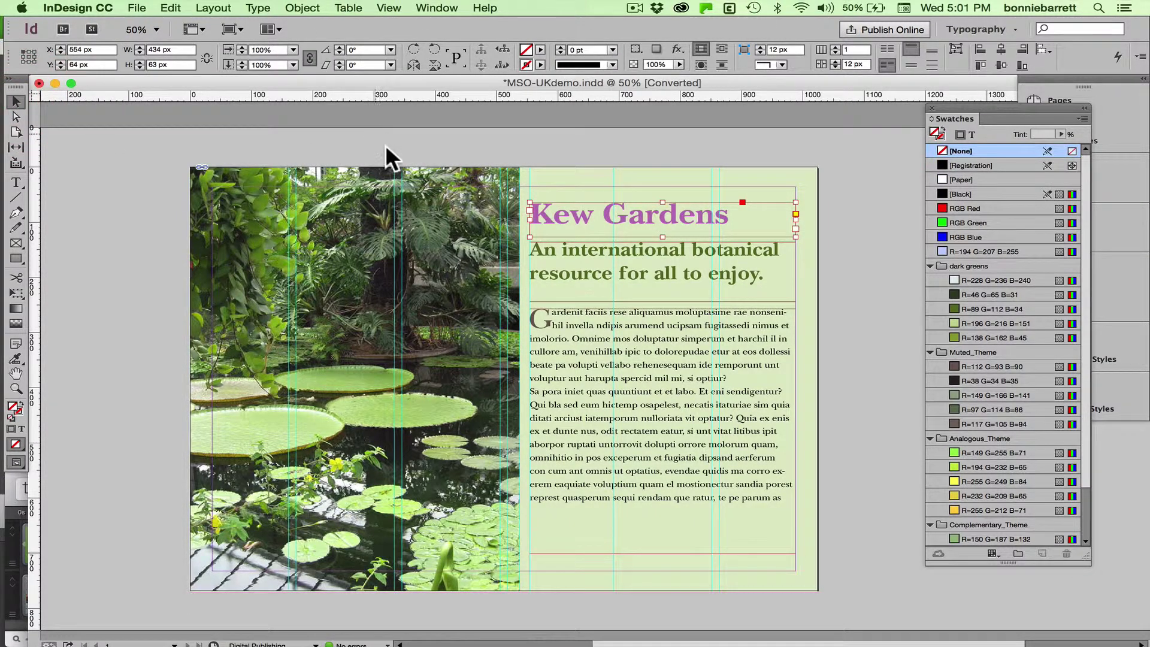
# Step: Fill the page background with the Analogous_Theme swatch R=255 G=212 B=71 at a 20% tint and show the layout in Preview mode
pyautogui.click(627, 172)
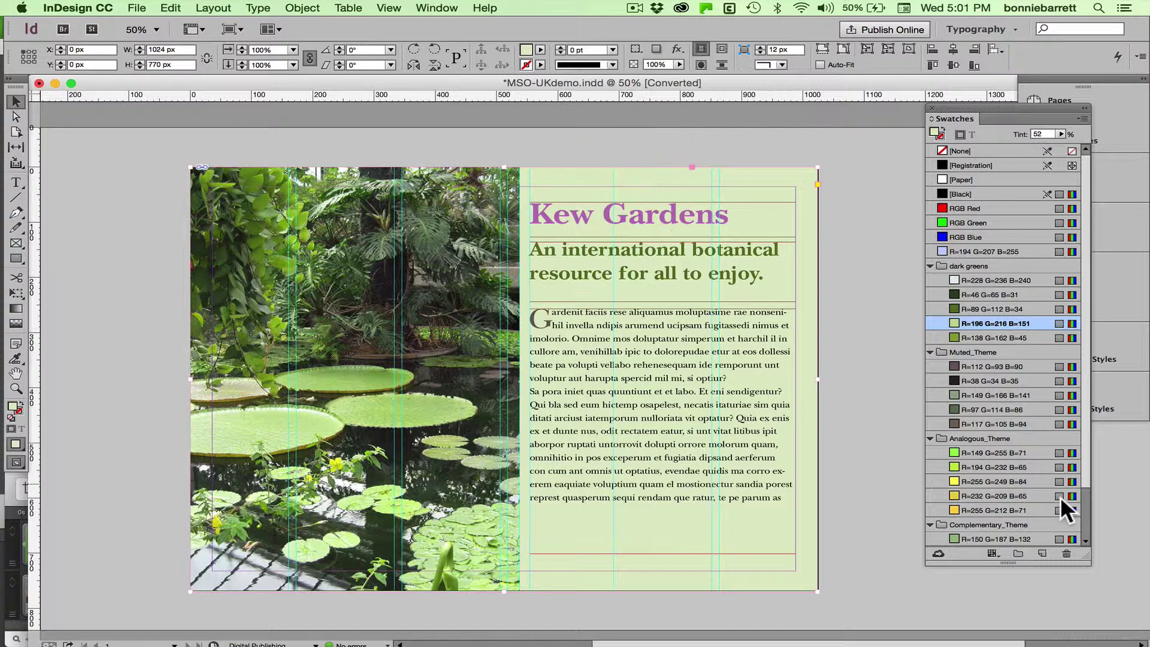
pyautogui.click(1018, 510)
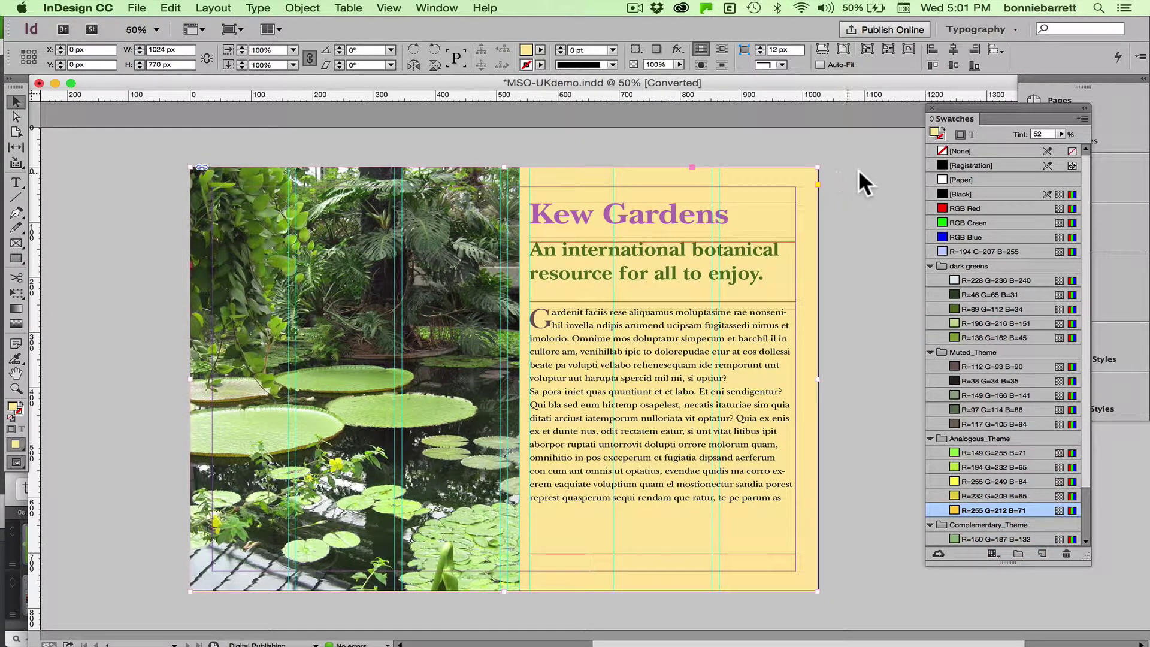
pyautogui.click(1060, 134)
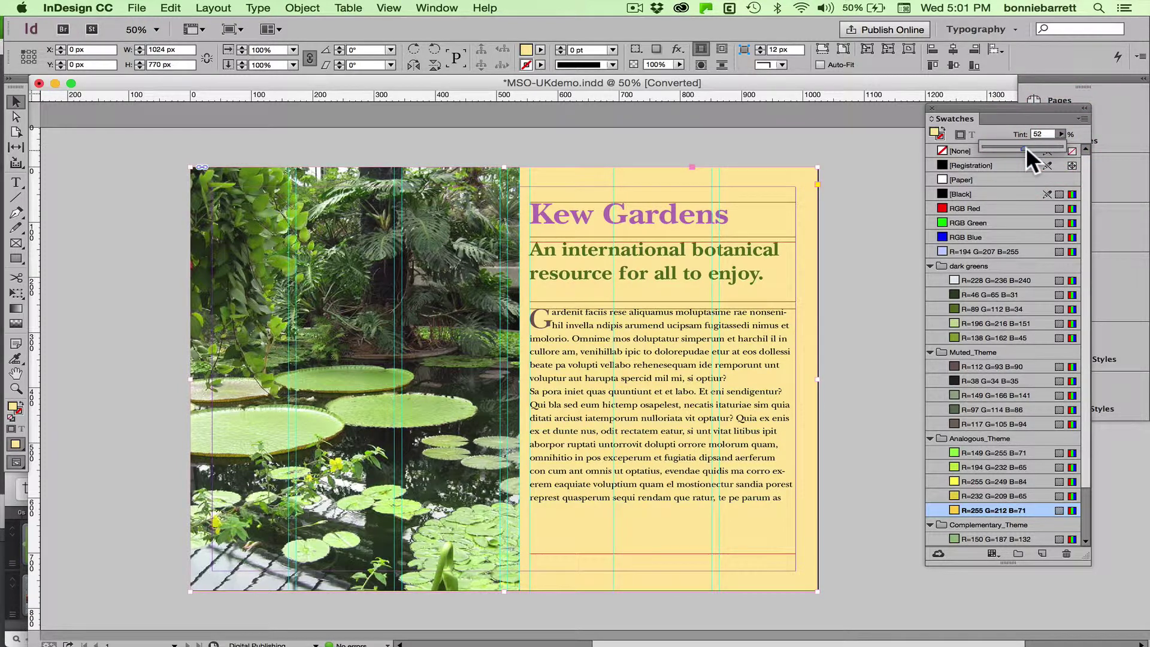
pyautogui.moveTo(1026, 147); pyautogui.dragTo(998, 152)
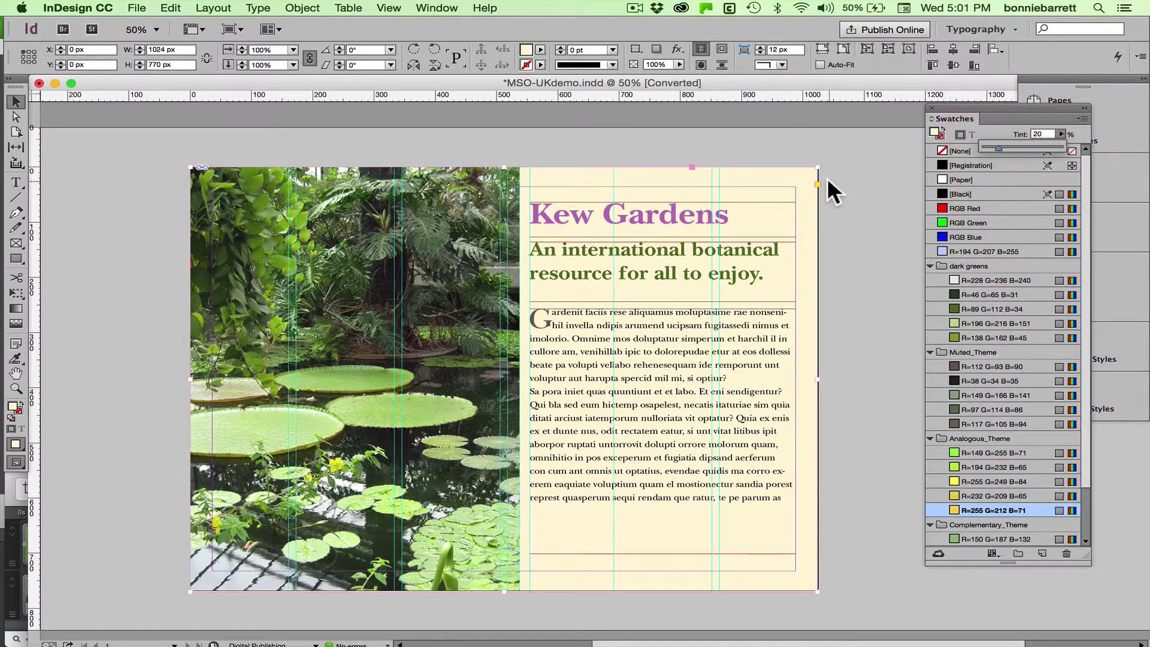
pyautogui.click(230, 29)
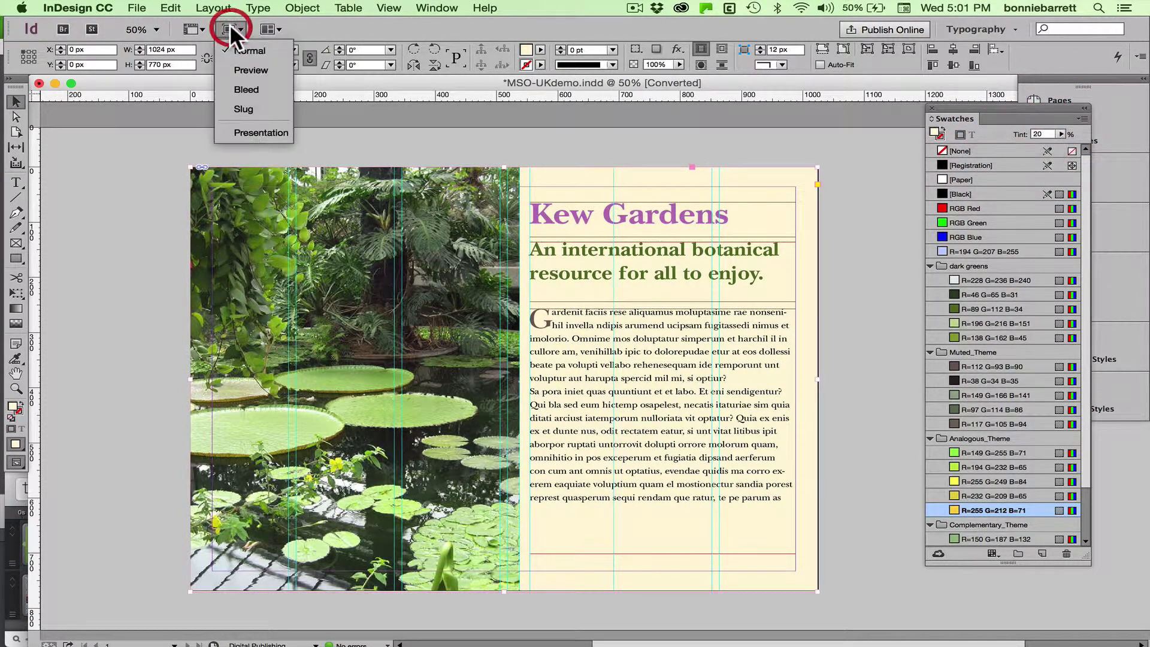
pyautogui.click(242, 70)
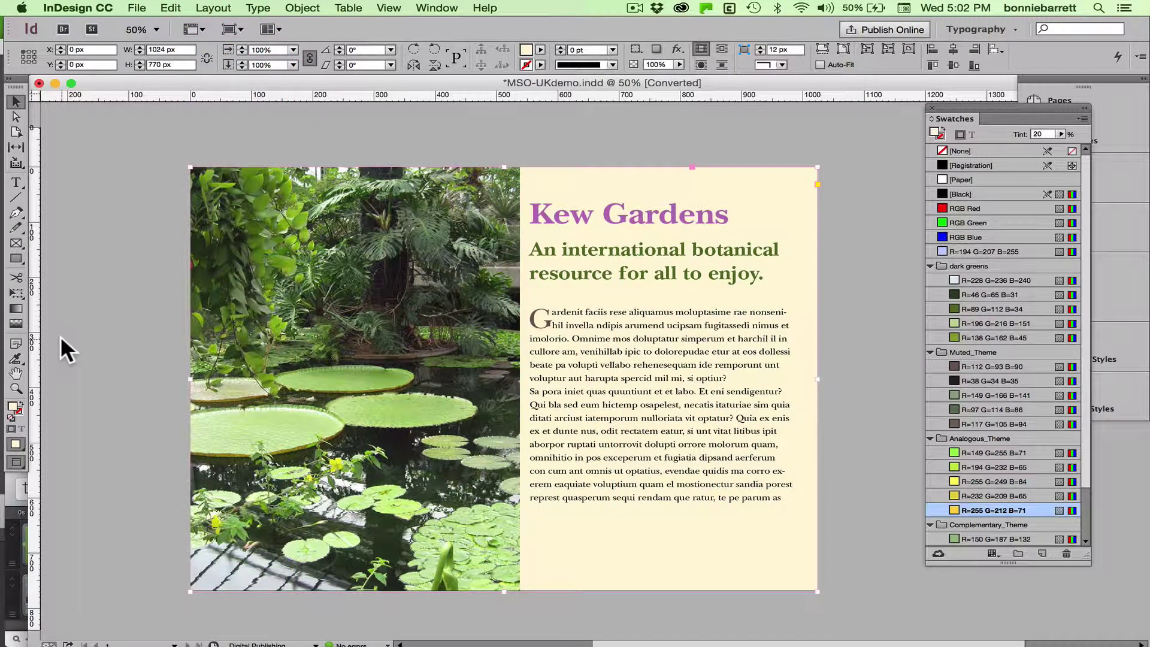
# Step: Examine the Color Theme tool's options, including the conversion choices for applying colors, keeping Convert as per document intent
pyautogui.doubleClick(16, 355)
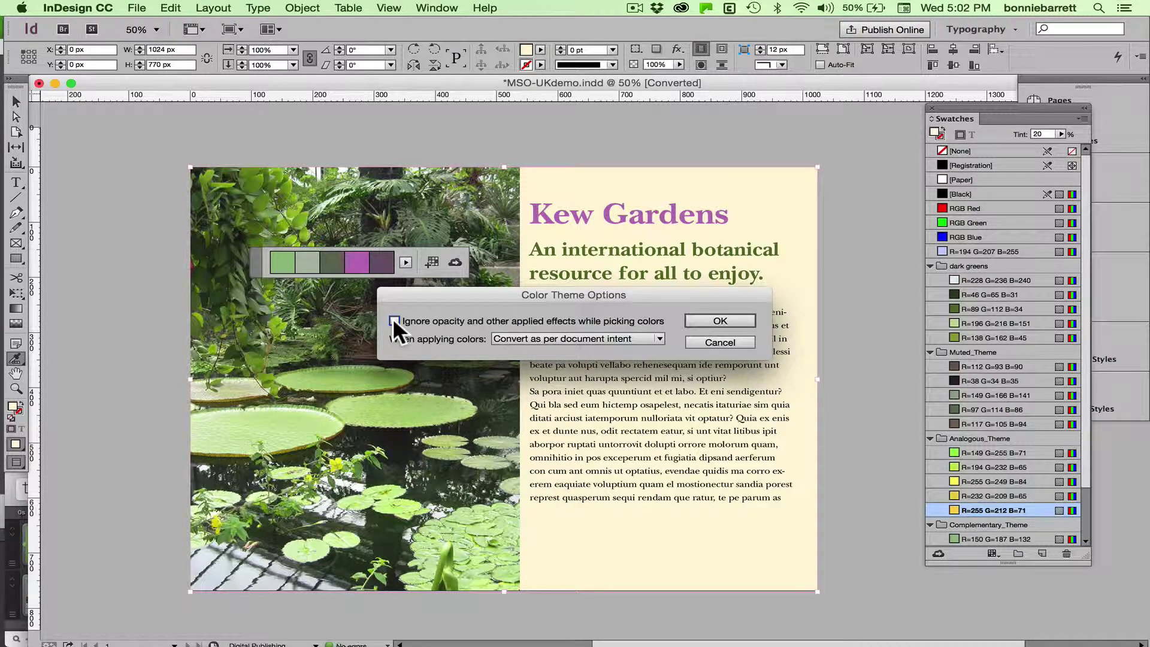
pyautogui.click(657, 337)
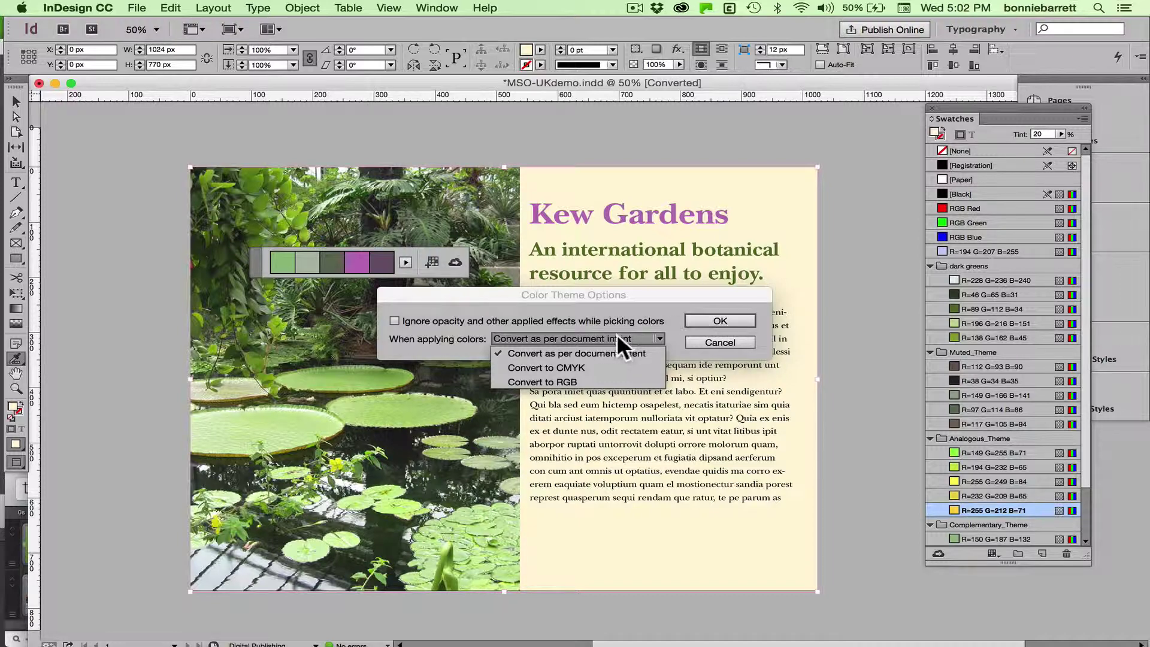
pyautogui.click(725, 317)
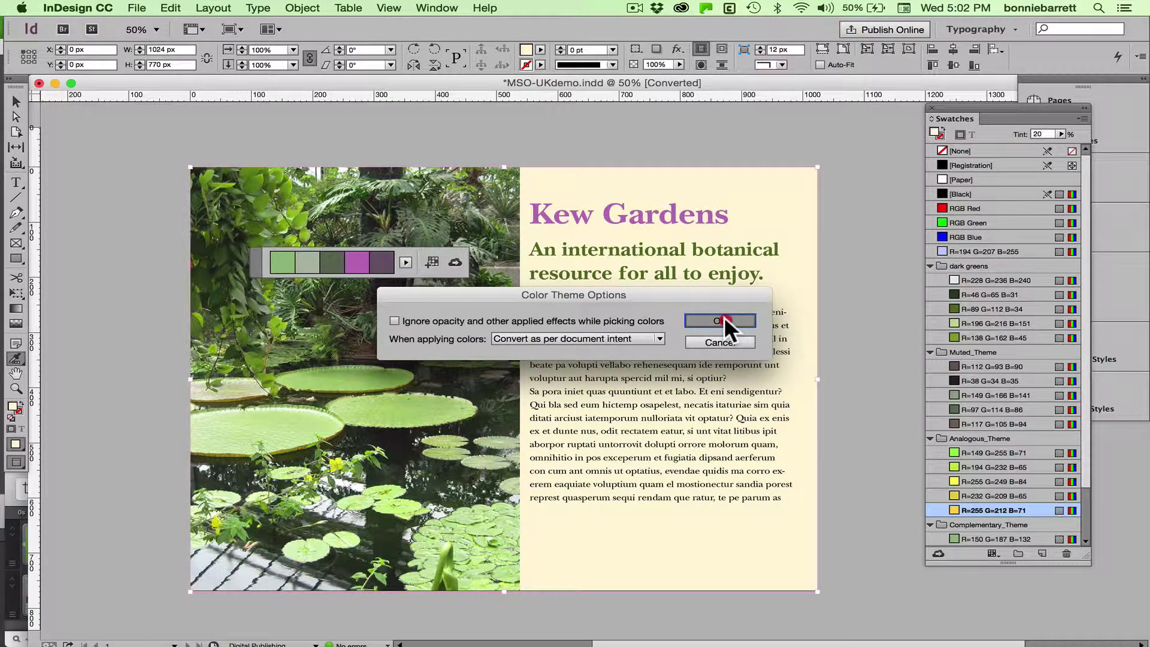
pyautogui.click(724, 317)
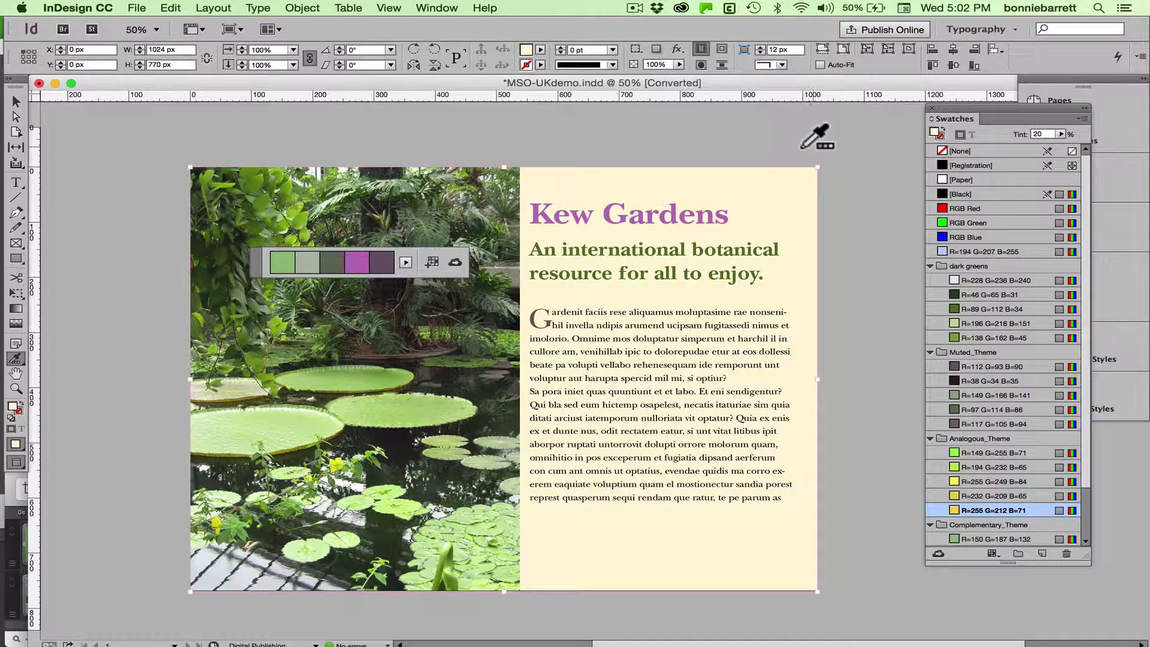
# Step: Move the floating color theme bar away from the middle of the photo to just beyond the page's upper-left corner
pyautogui.click(256, 262)
pyautogui.moveTo(257, 261); pyautogui.dragTo(73, 170)
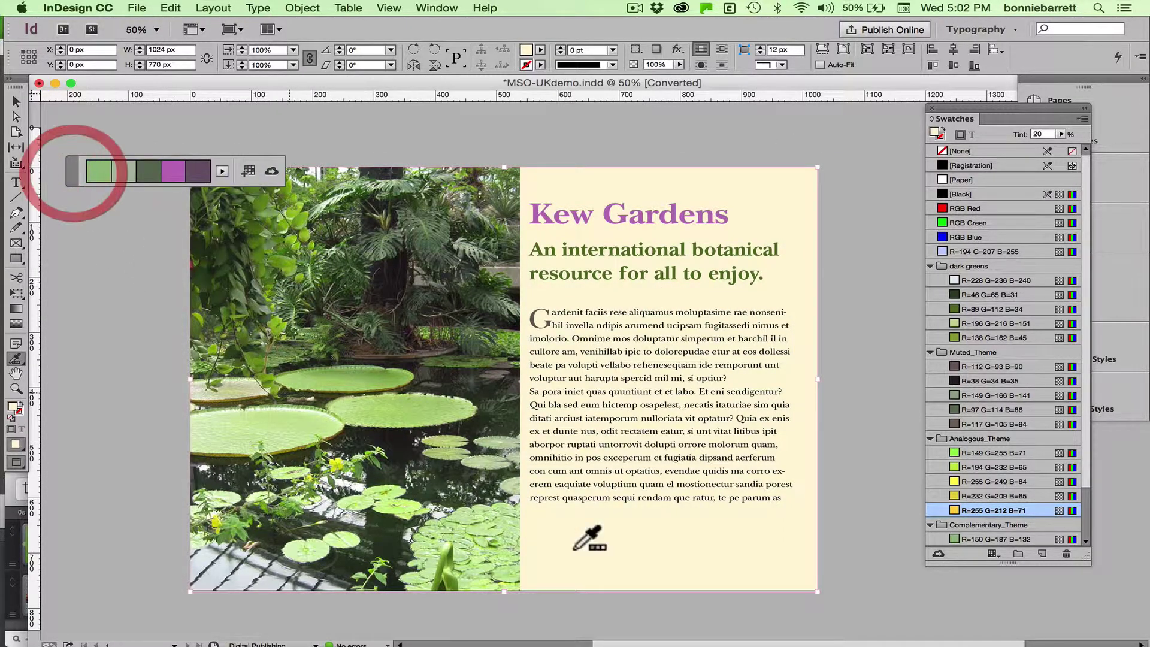